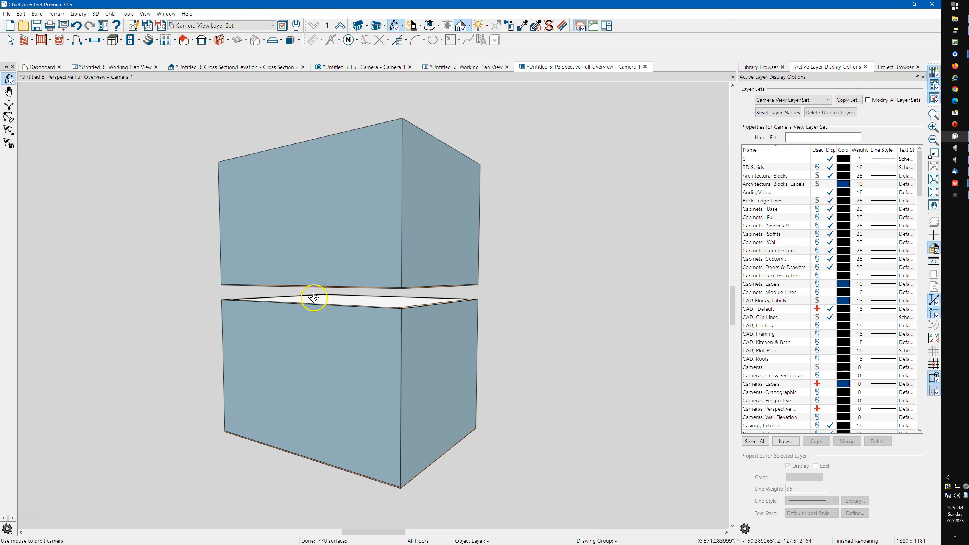
drag(422, 303, 363, 301)
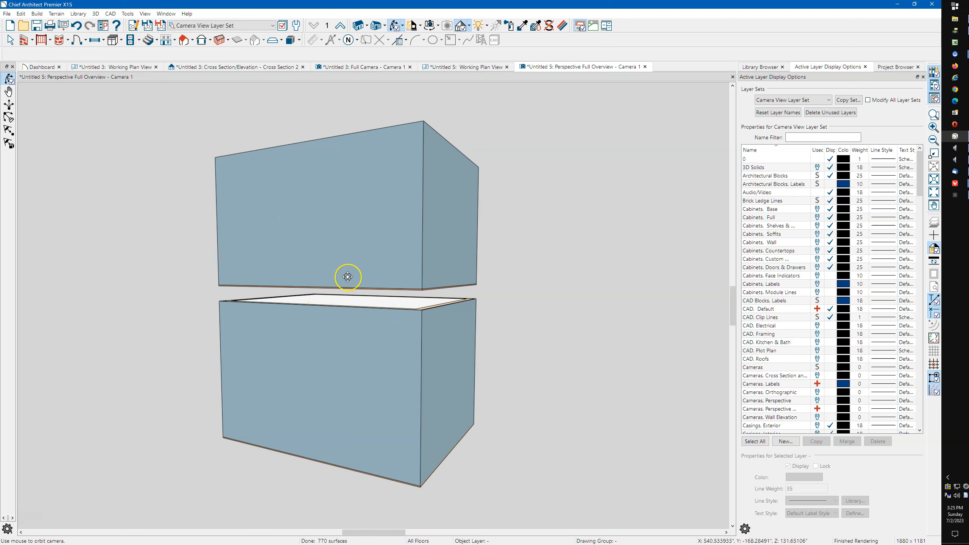
drag(347, 276, 404, 306)
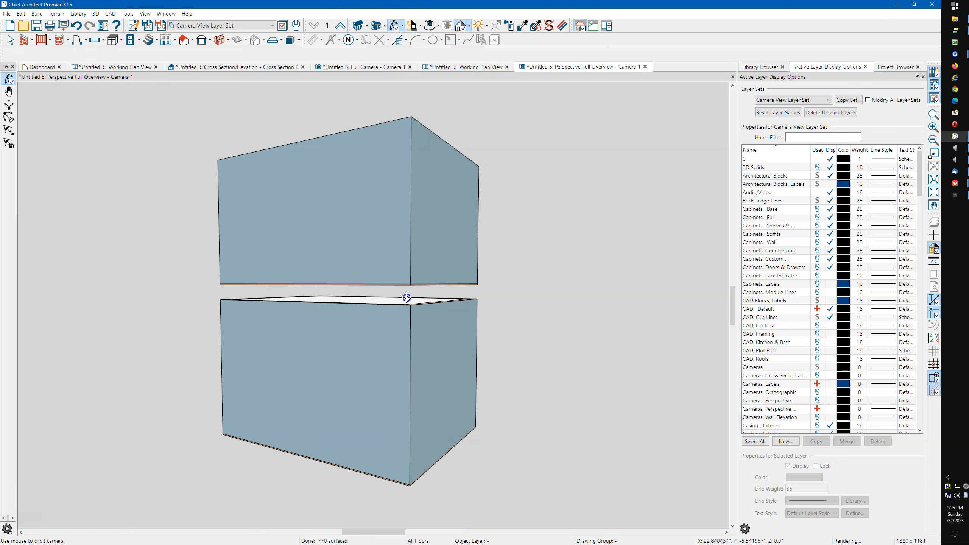
click(350, 285)
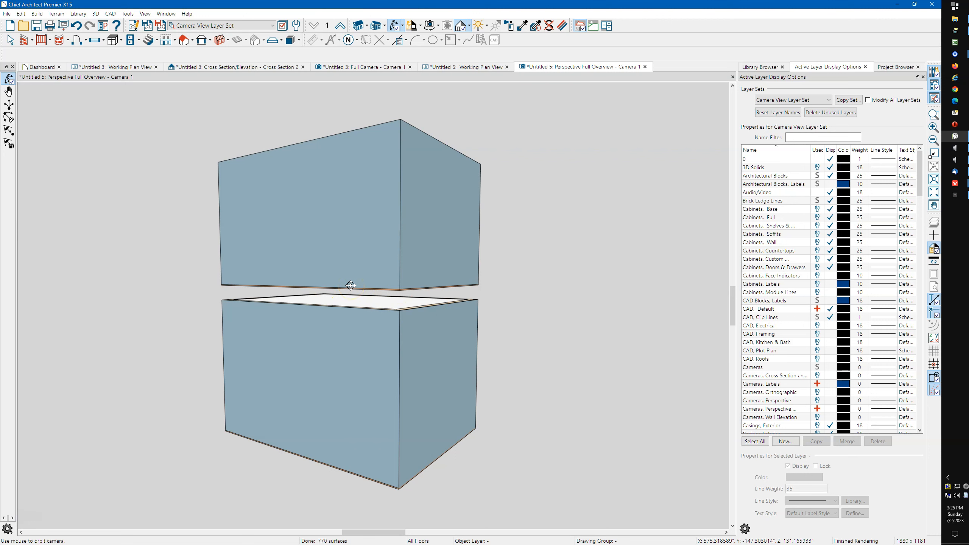
Step: In the upper wall's Siding-6 wall type, move the Lap Siding layer from the main layers to the exterior layers and accept the change
key(space)
click(339, 253)
double_click(339, 254)
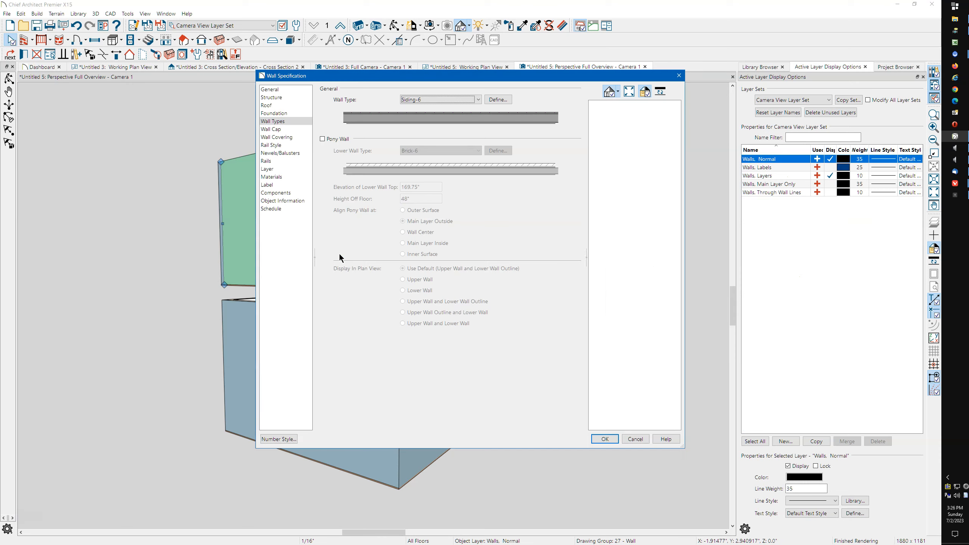
click(493, 99)
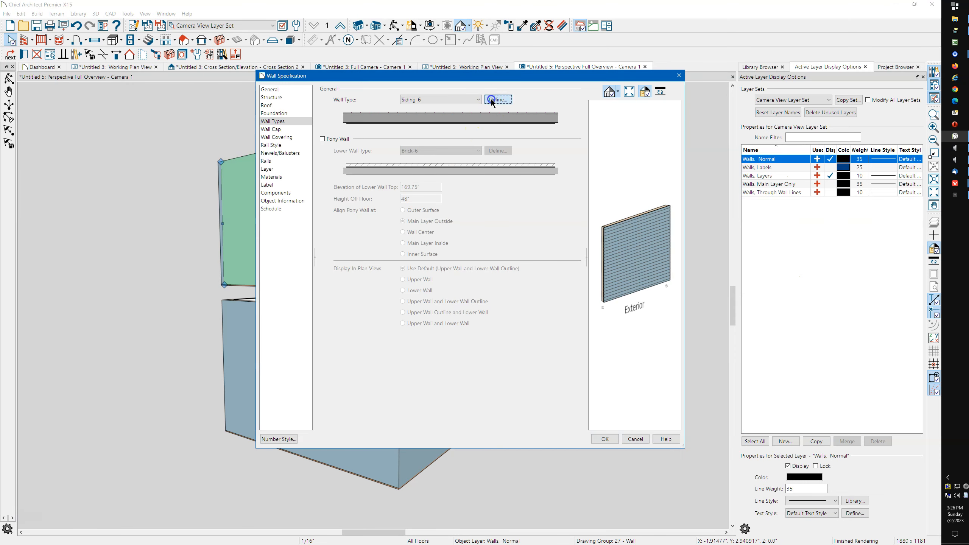
drag(421, 101, 392, 146)
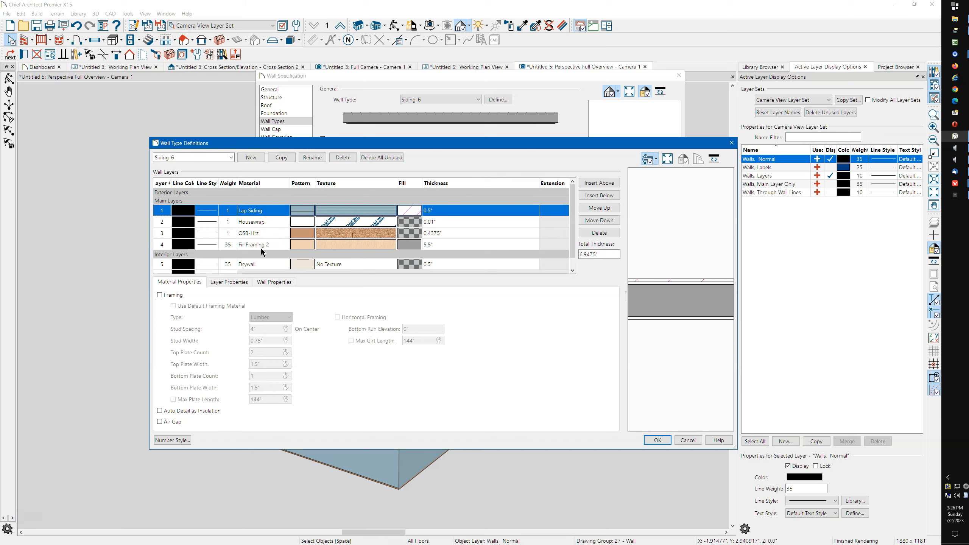
click(605, 209)
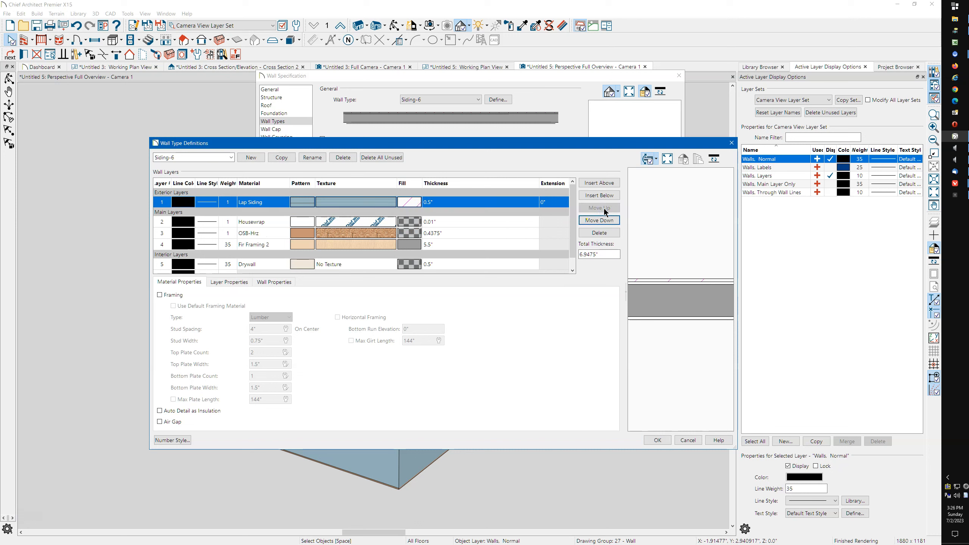
click(657, 442)
click(490, 311)
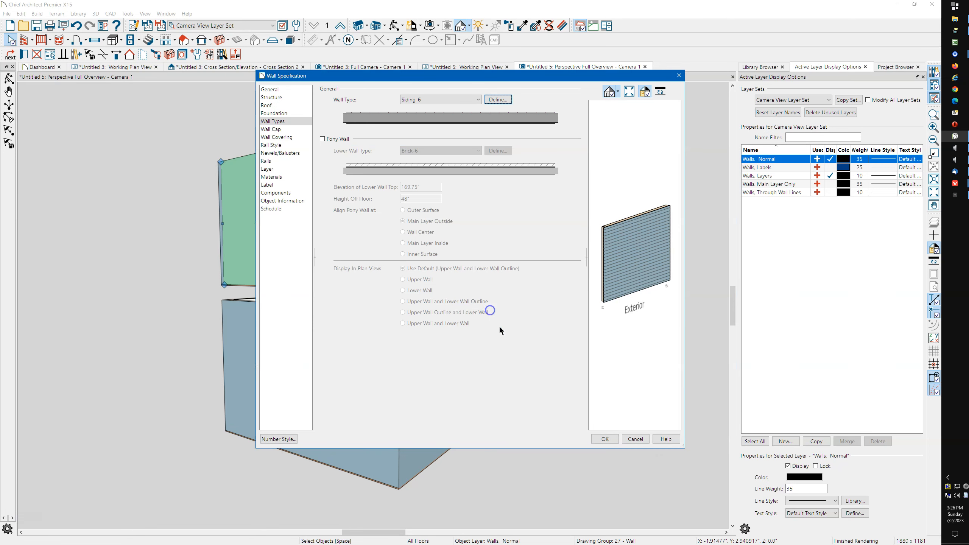
click(604, 439)
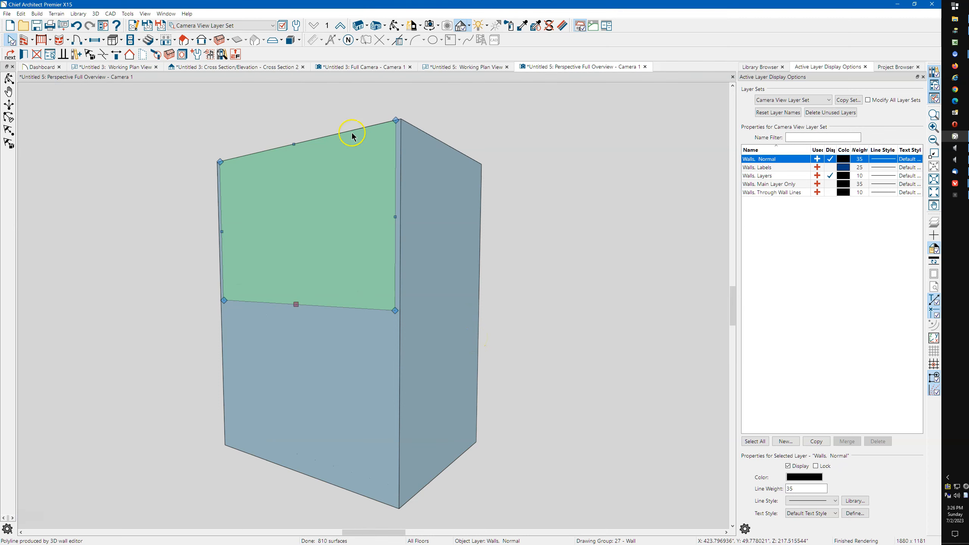
Step: Create a back clipped cross section through the building from the Untitled 5 plan and inspect the wall layers at the floor platform
click(470, 69)
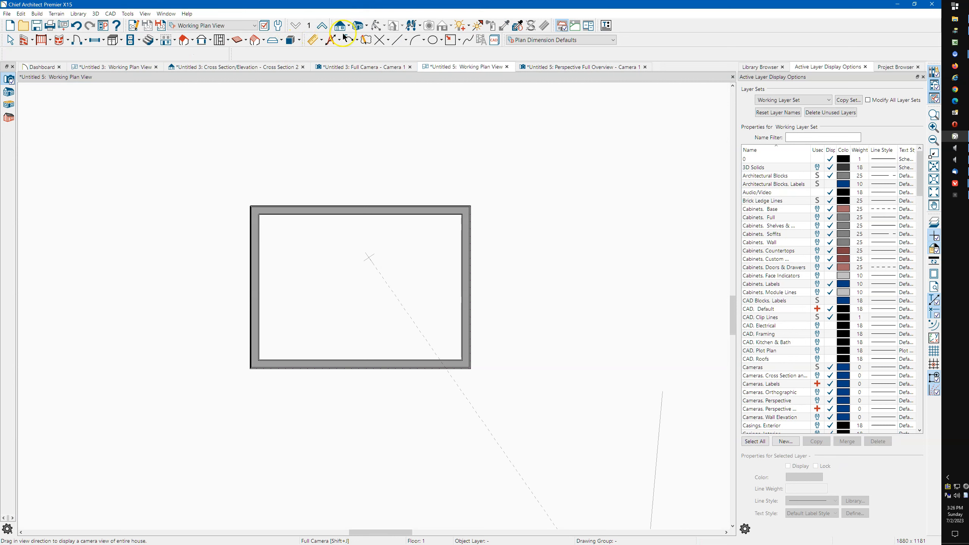
click(348, 28)
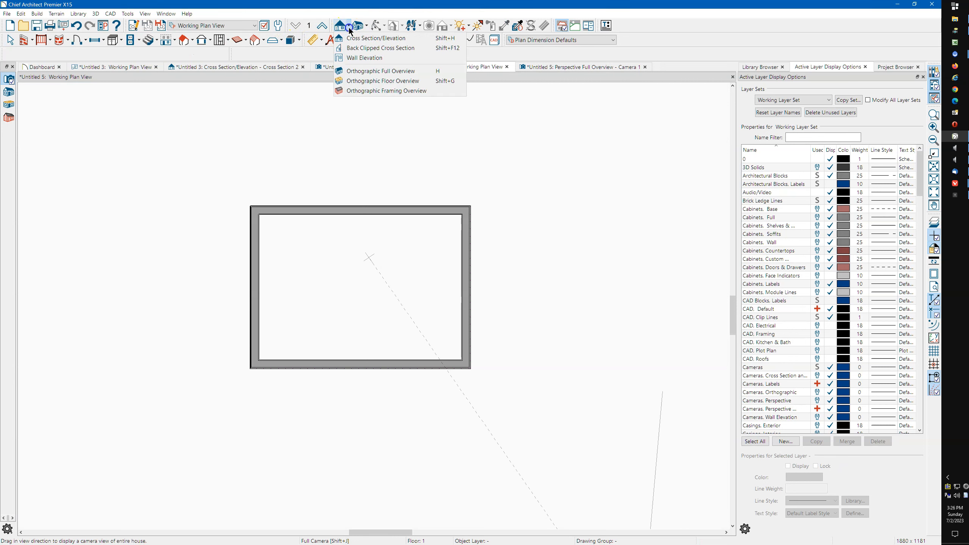
click(352, 47)
drag(344, 254, 329, 257)
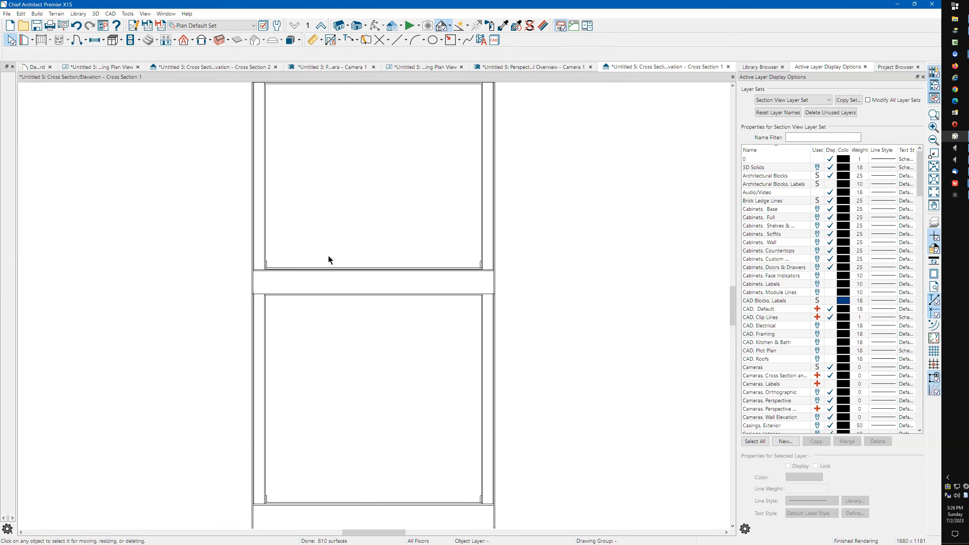
scroll(247, 273, up, 5)
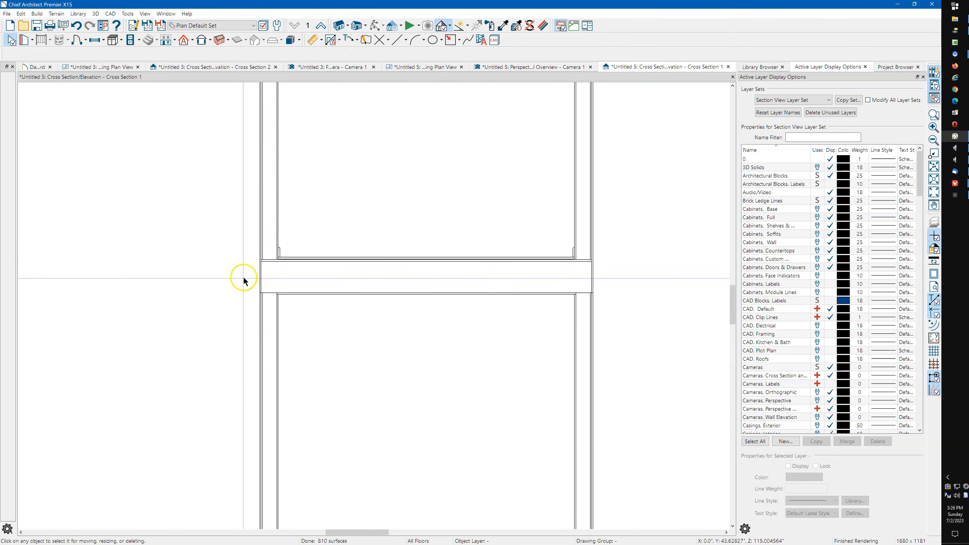
scroll(263, 246, up, 4)
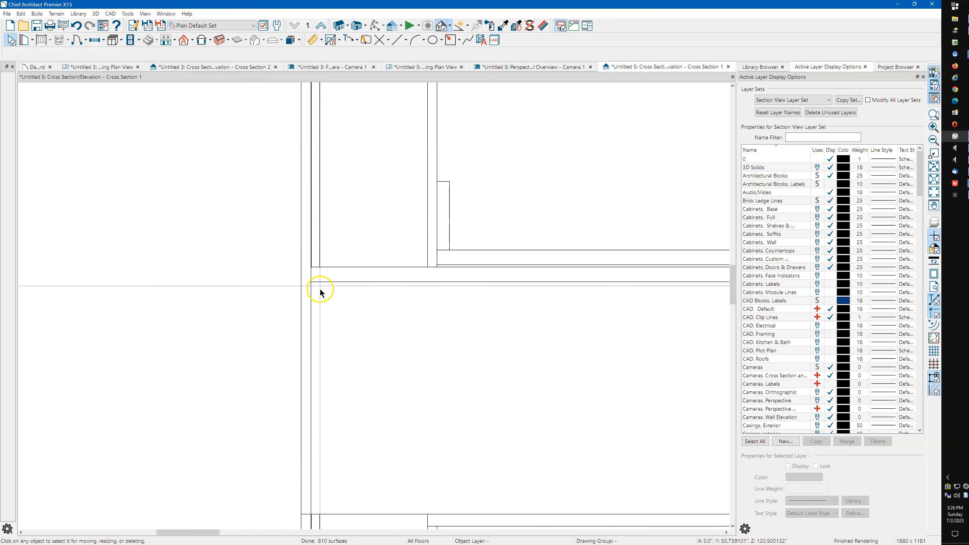
scroll(309, 223, down, 3)
scroll(310, 223, down, 3)
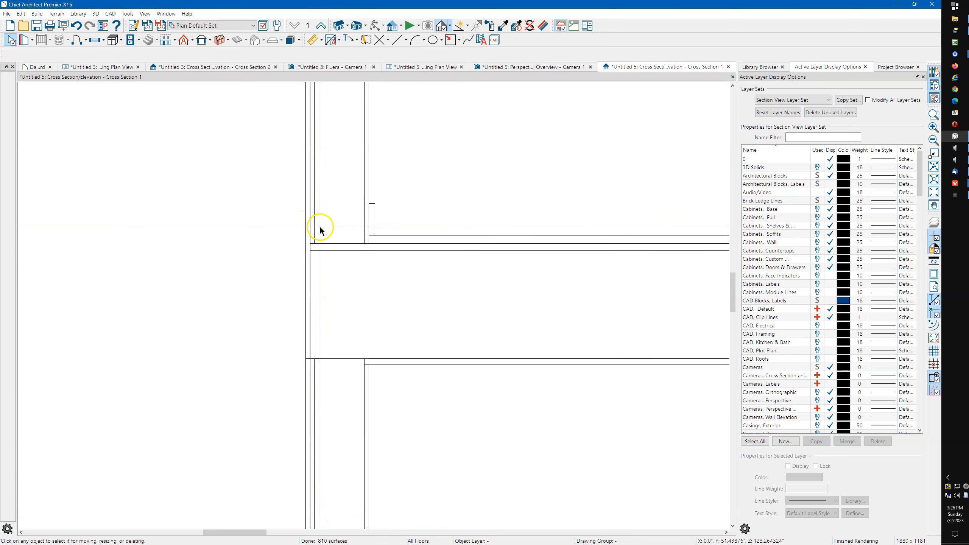
Step: From the perspective view, move the Housewrap and OSB-Hrz layers of the Siding-6 wall type to the exterior layers and accept the change
click(516, 67)
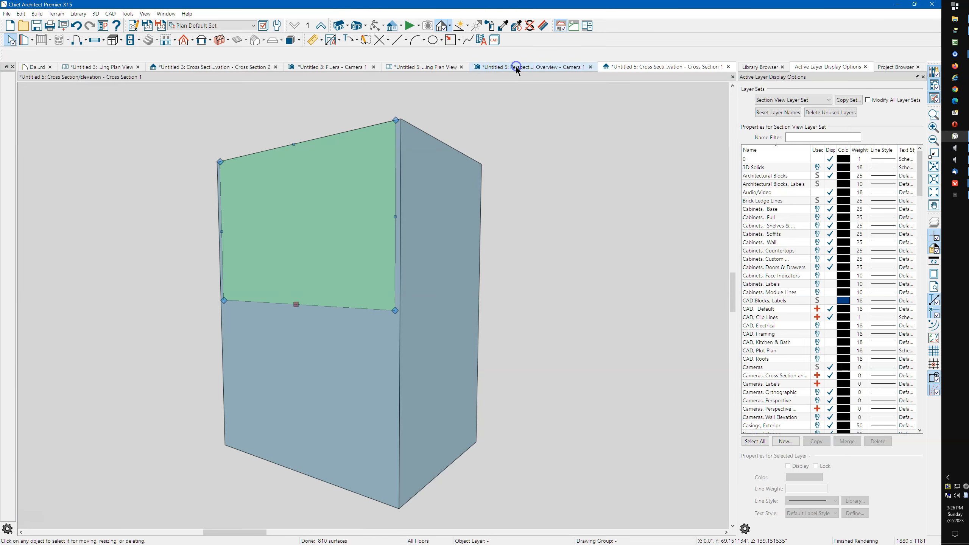
double_click(344, 233)
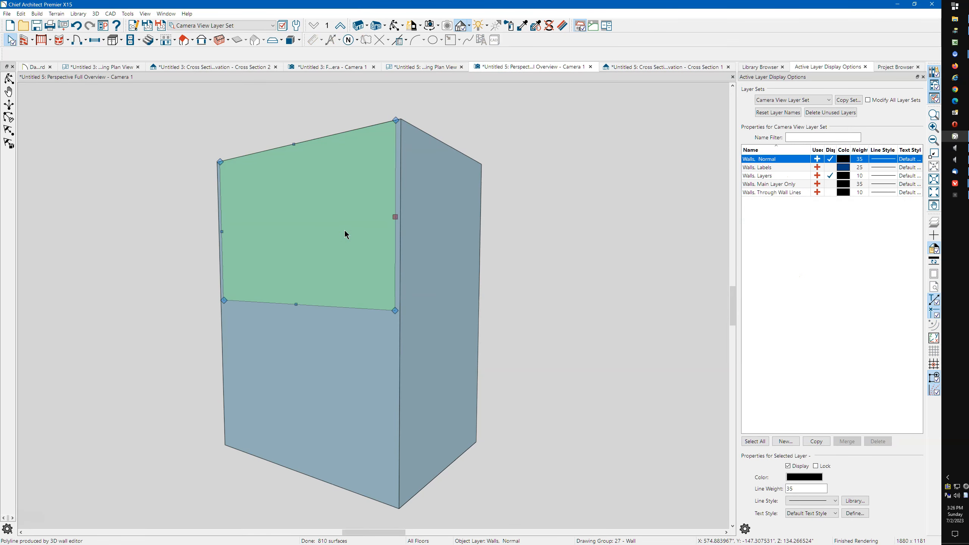
click(498, 100)
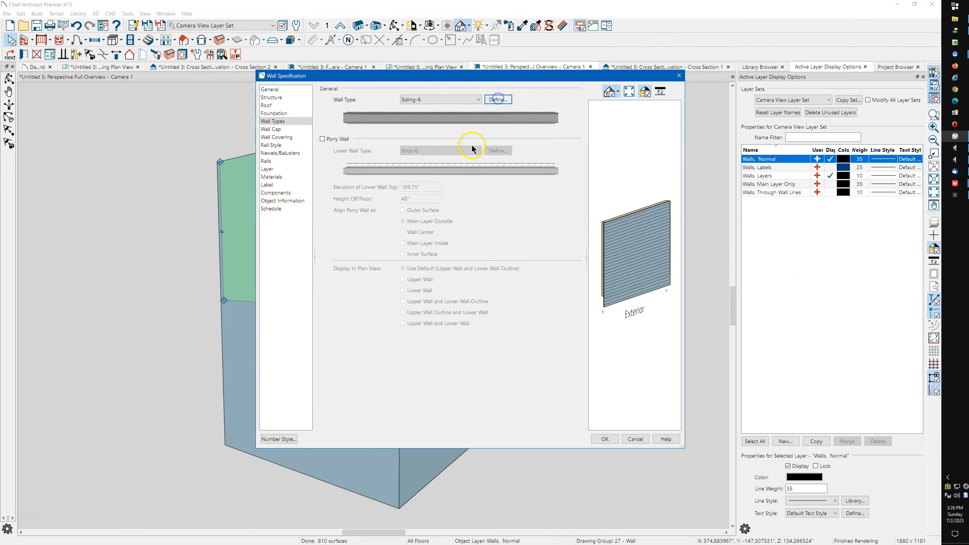
click(483, 224)
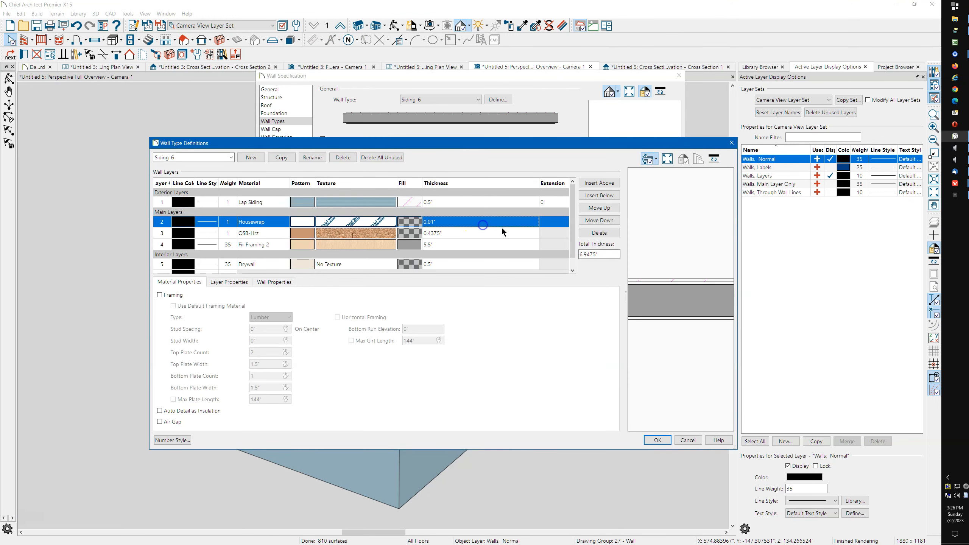
click(600, 208)
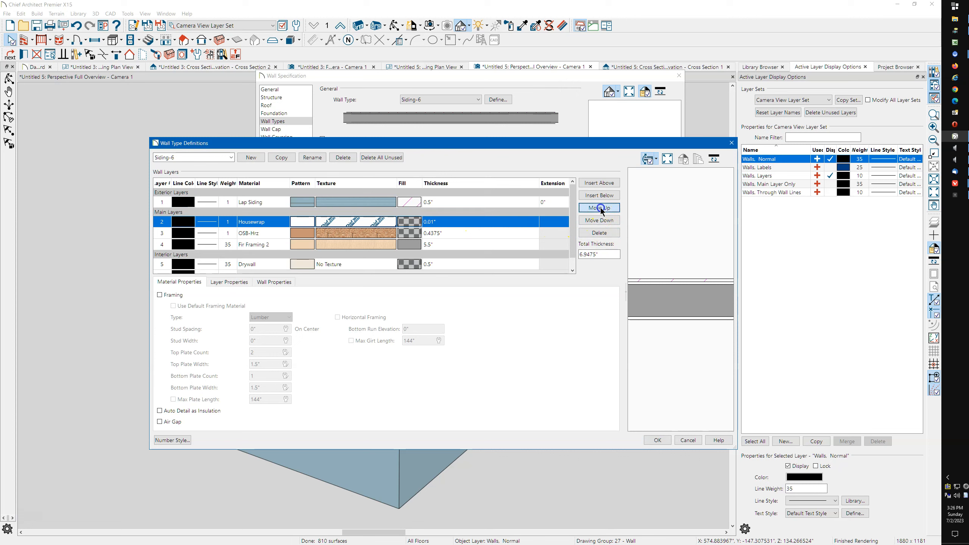
click(449, 232)
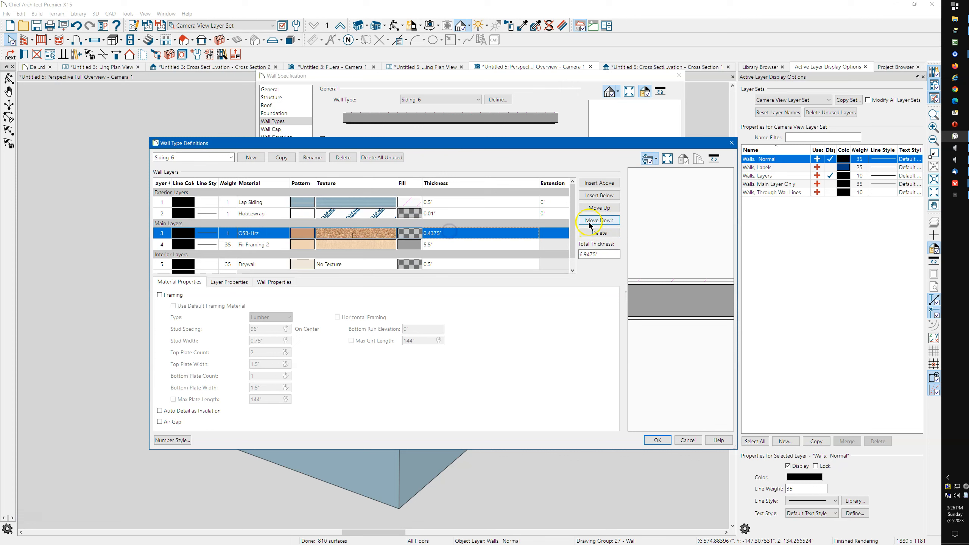
click(602, 208)
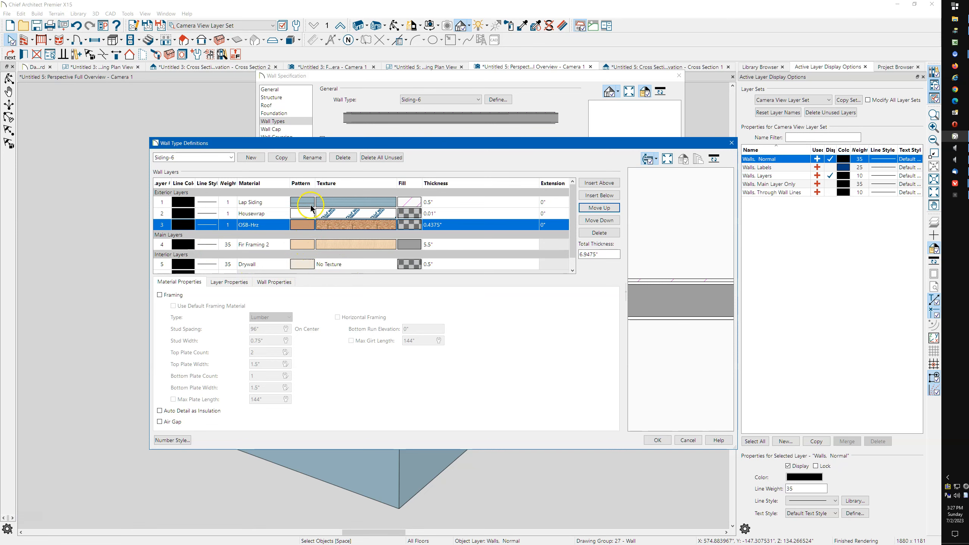
click(658, 440)
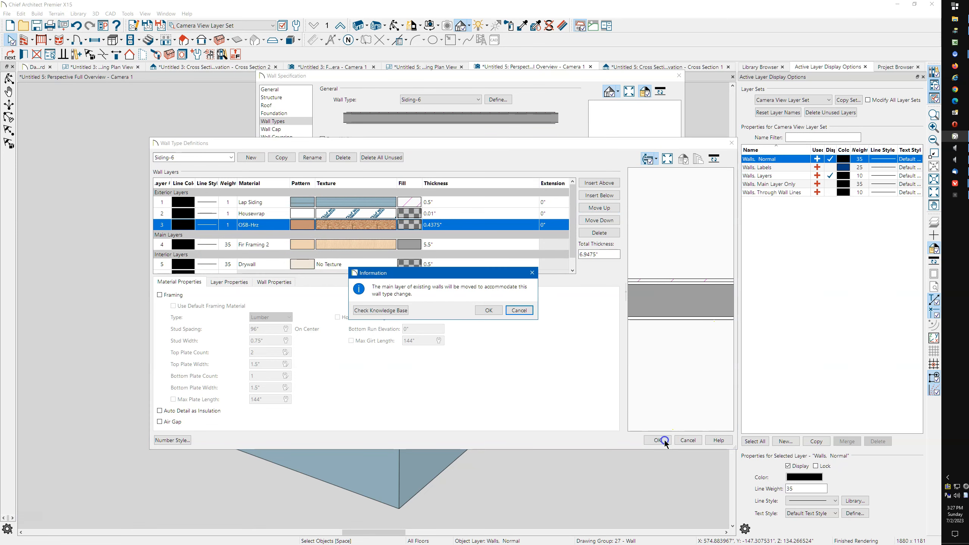
click(497, 314)
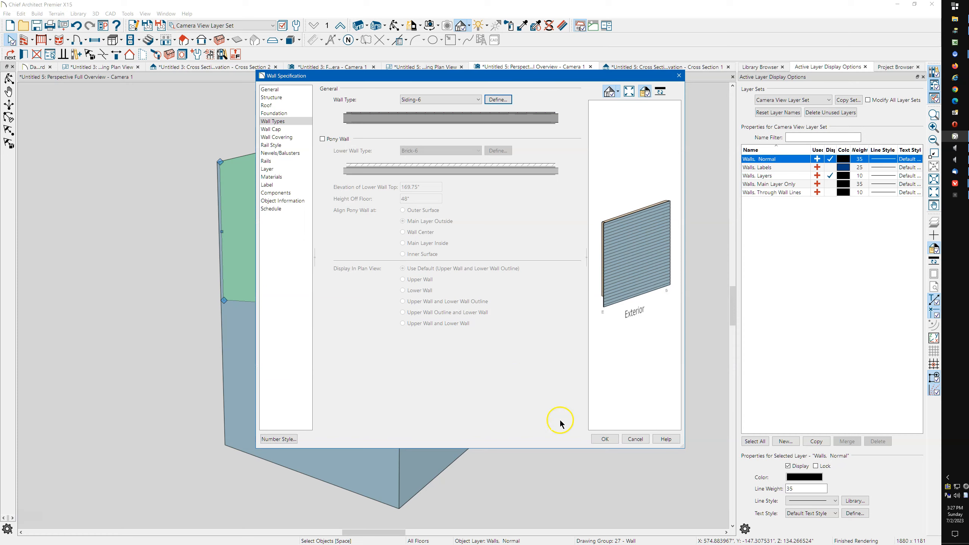
click(605, 440)
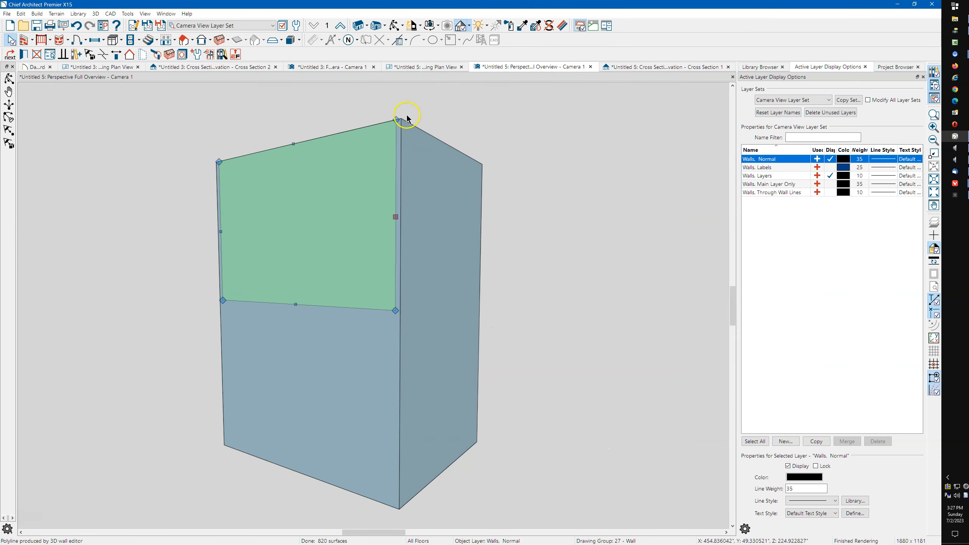
Step: Examine in the cross section how the exterior wall layers run past the floor platform between the two floors
click(624, 68)
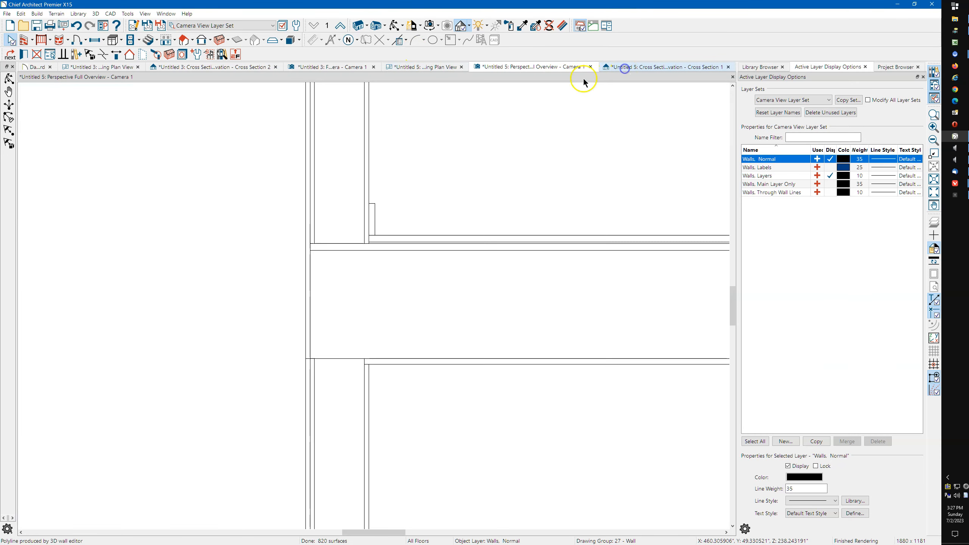
scroll(303, 324, up, 3)
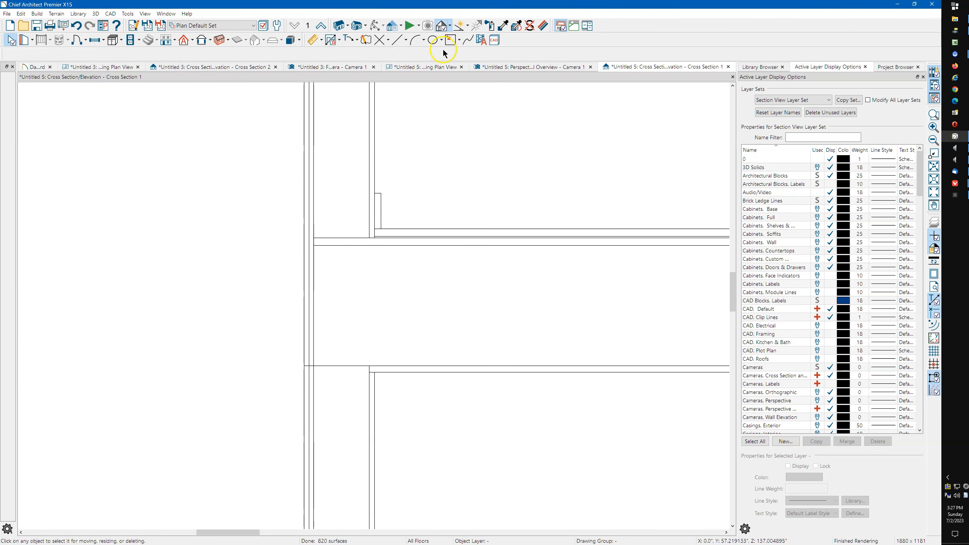
scroll(302, 340, up, 2)
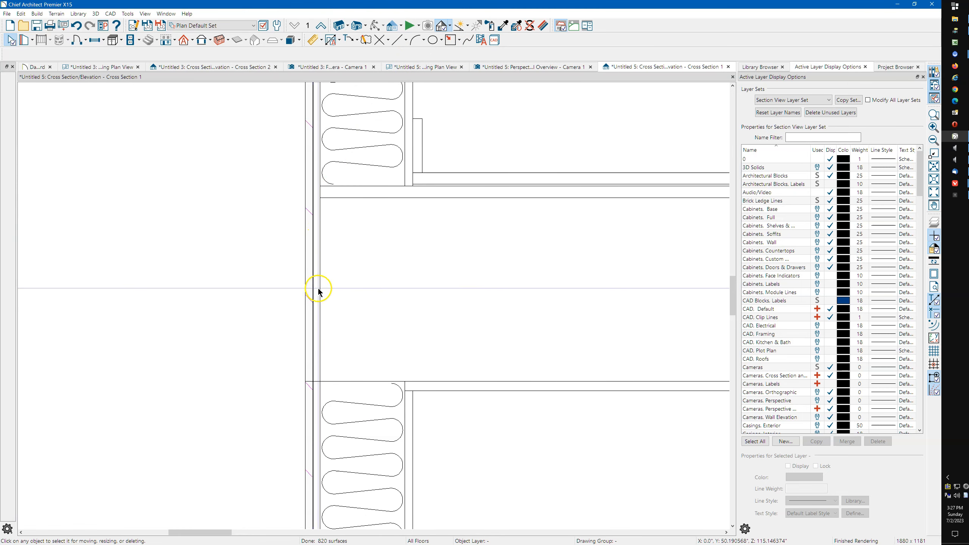
scroll(318, 292, down, 1)
scroll(318, 292, down, 2)
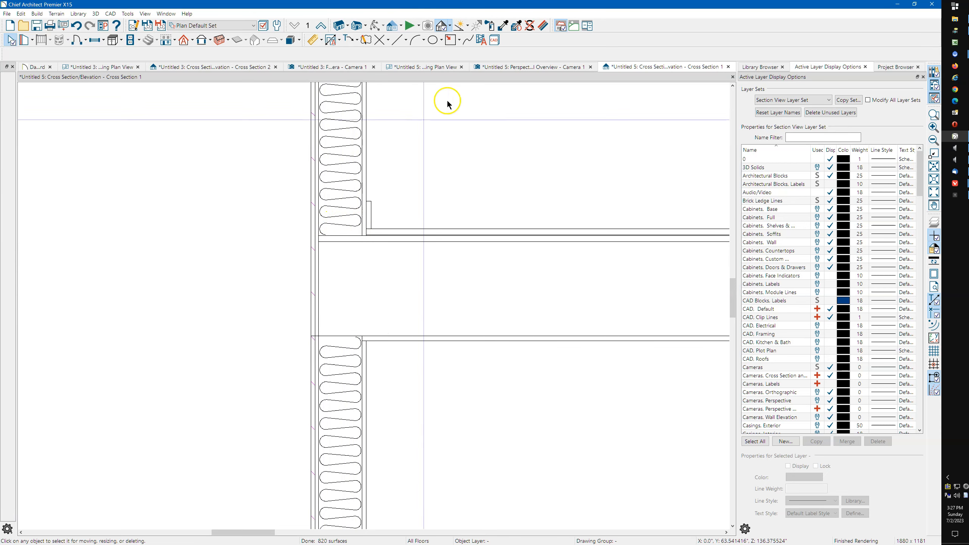
Step: From the perspective view, set the upper wall's Siding-6 type to build the platform to the exterior of layer 1 - Lap Siding and accept
click(428, 72)
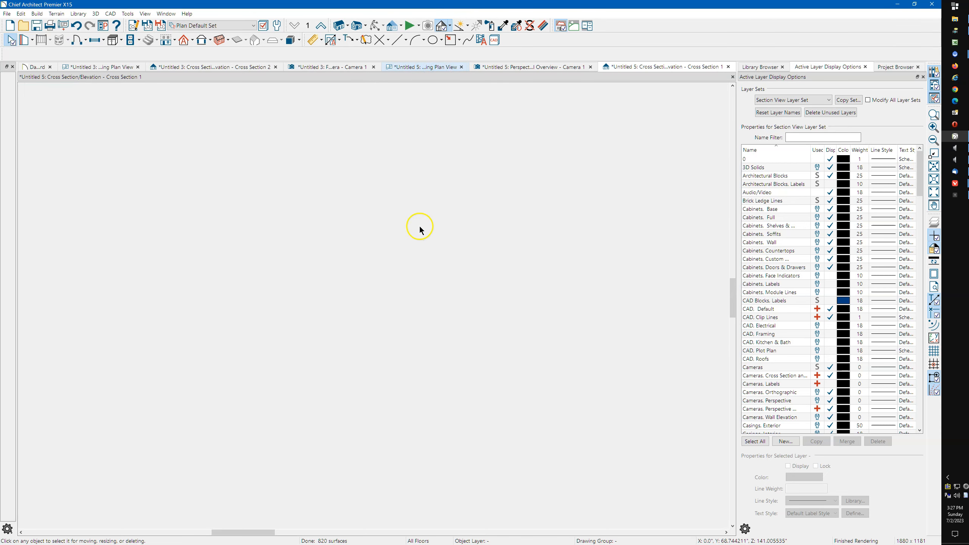
click(528, 67)
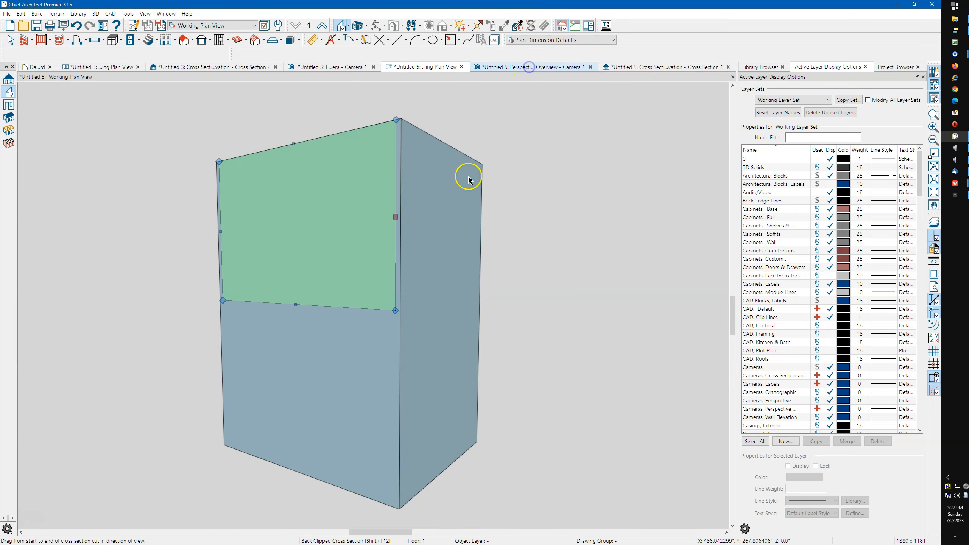
click(335, 247)
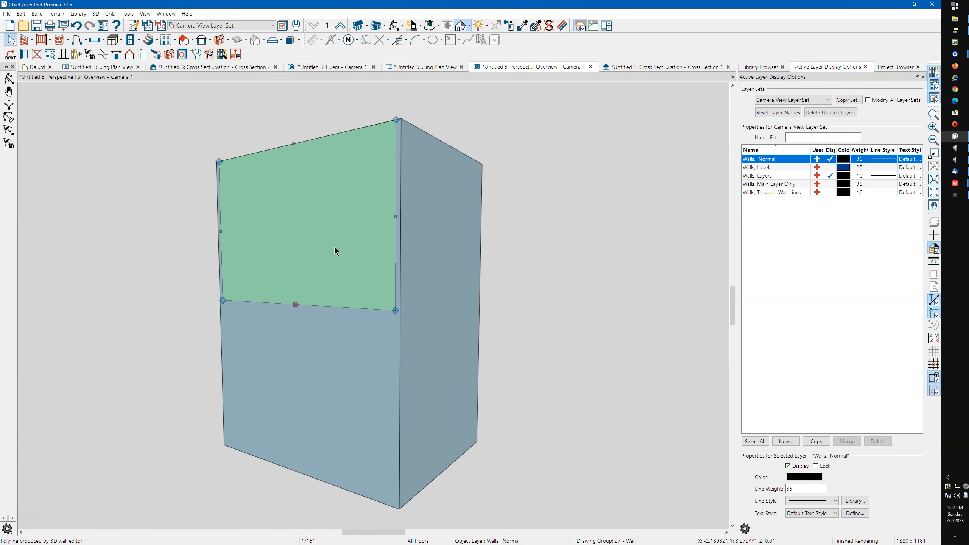
double_click(335, 247)
click(498, 99)
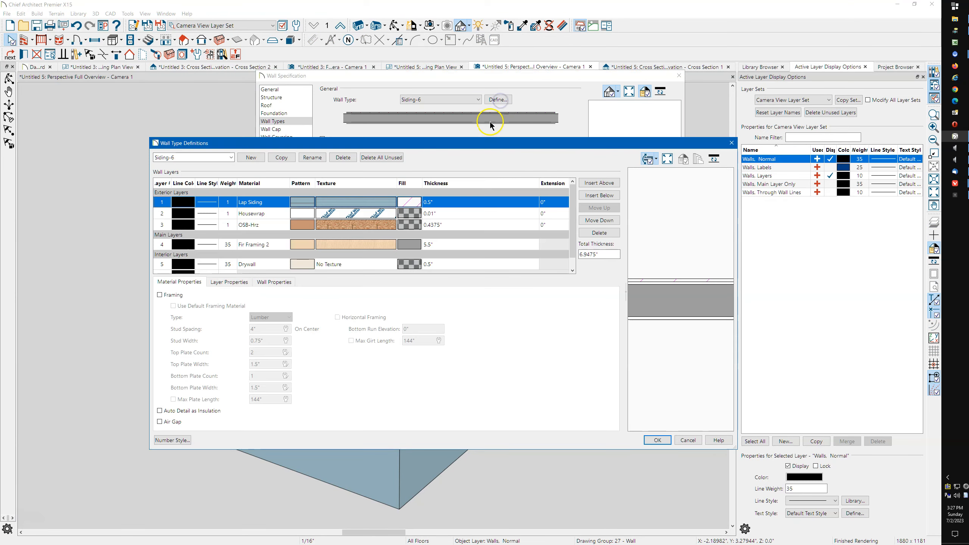
click(274, 282)
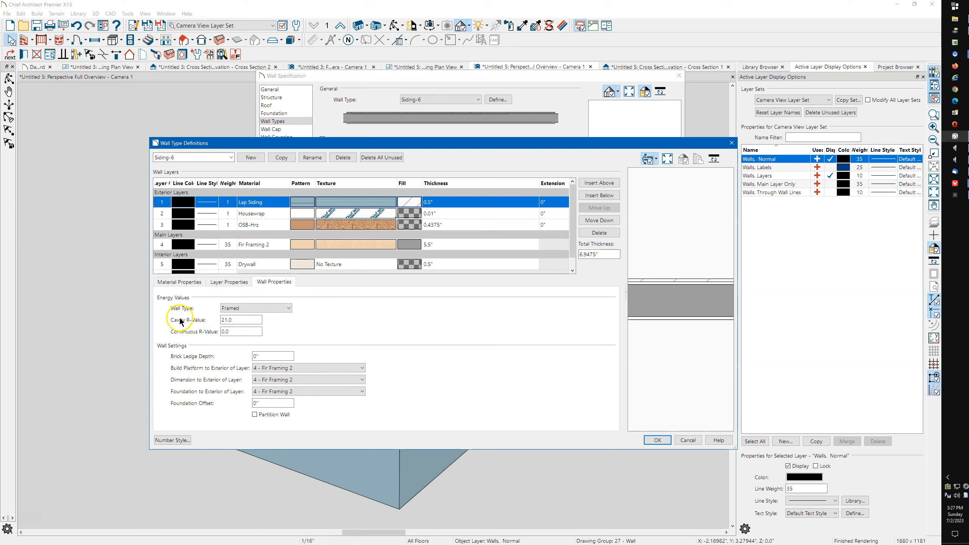
click(226, 285)
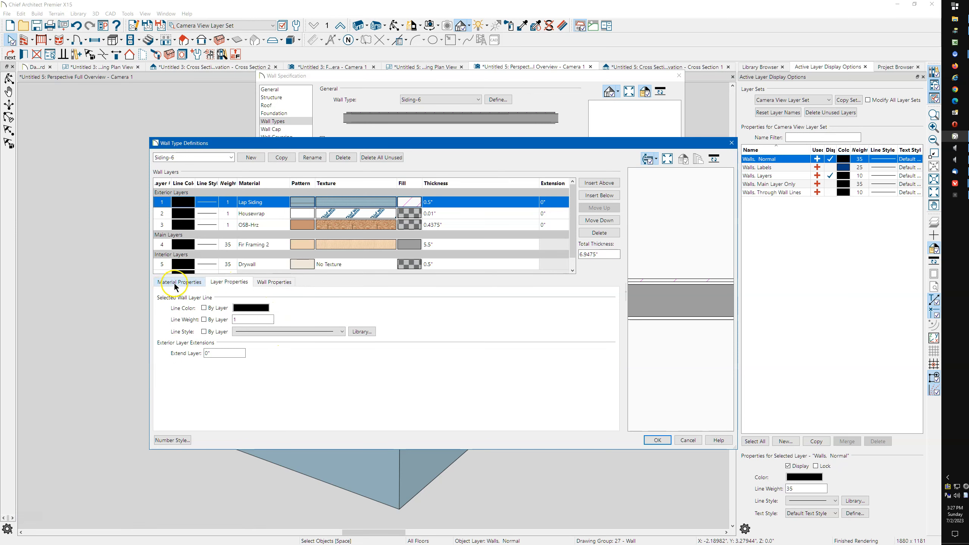
click(174, 282)
click(270, 285)
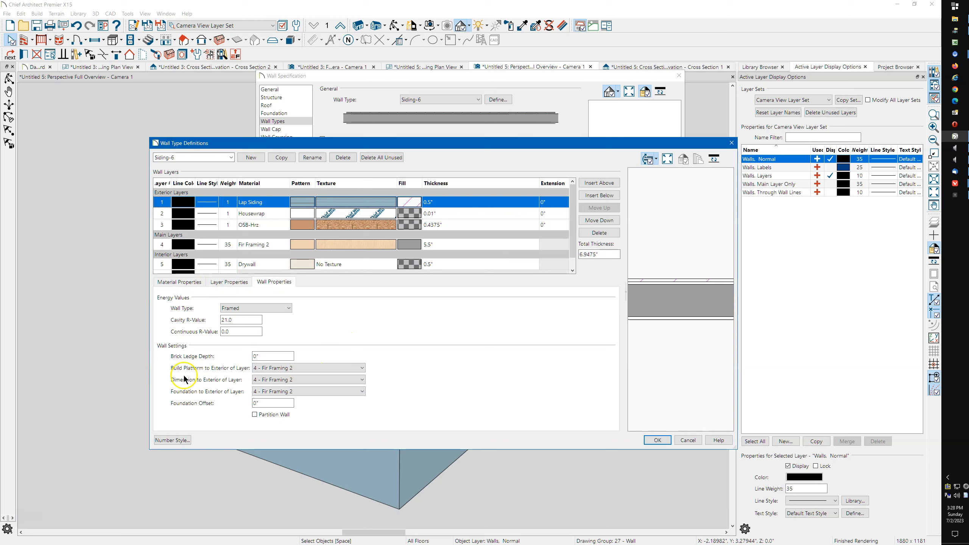
click(305, 367)
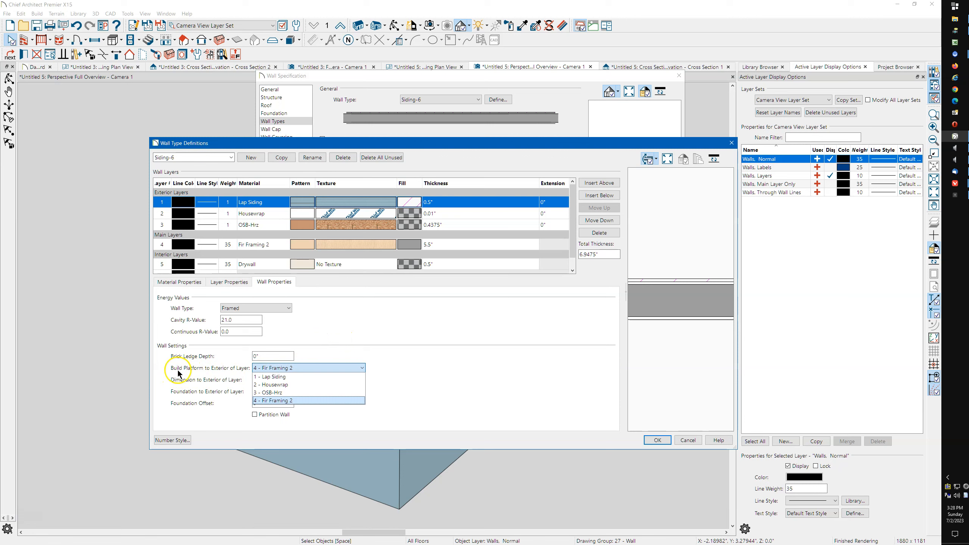
click(304, 368)
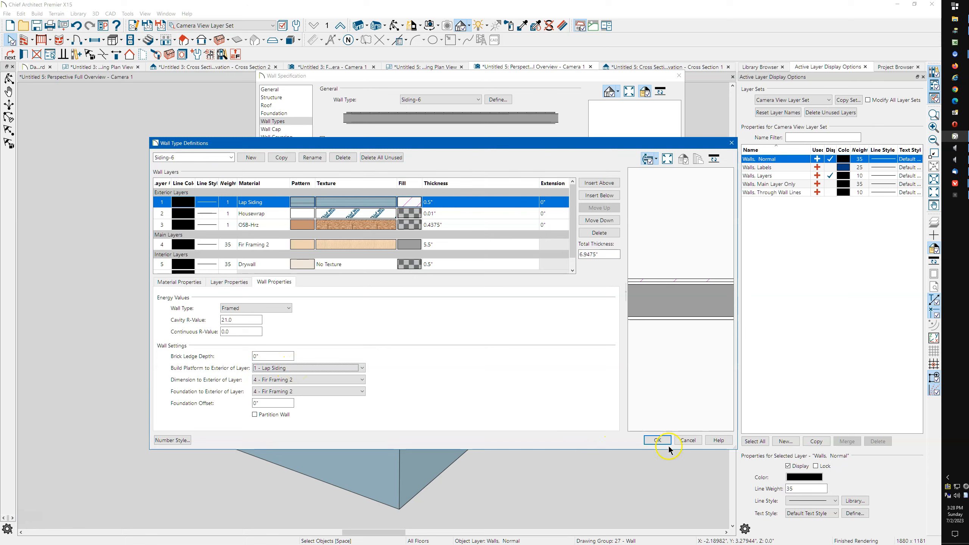
click(657, 439)
click(605, 439)
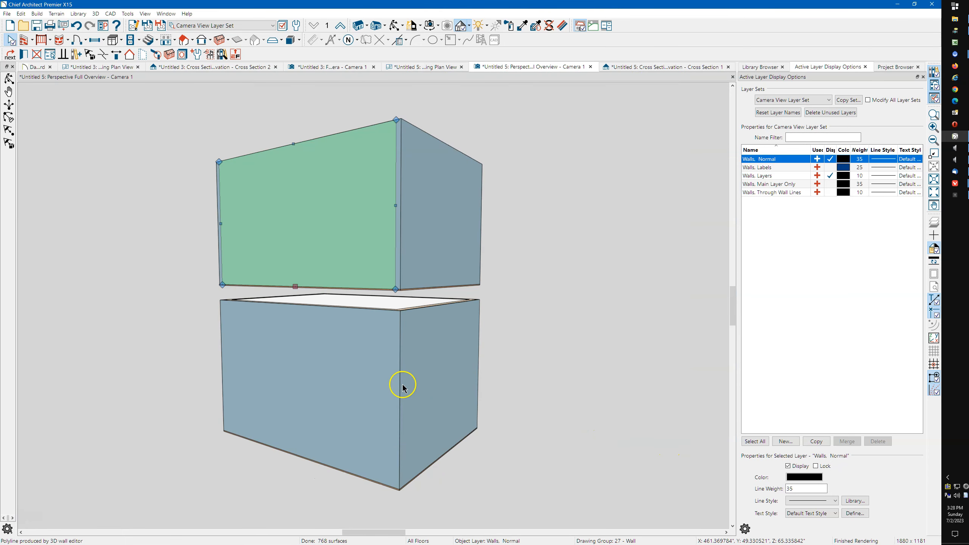
Step: In the cross section, turn on automatic floor and ceiling framing and automatic wall framing, and accept the framing settings
click(623, 67)
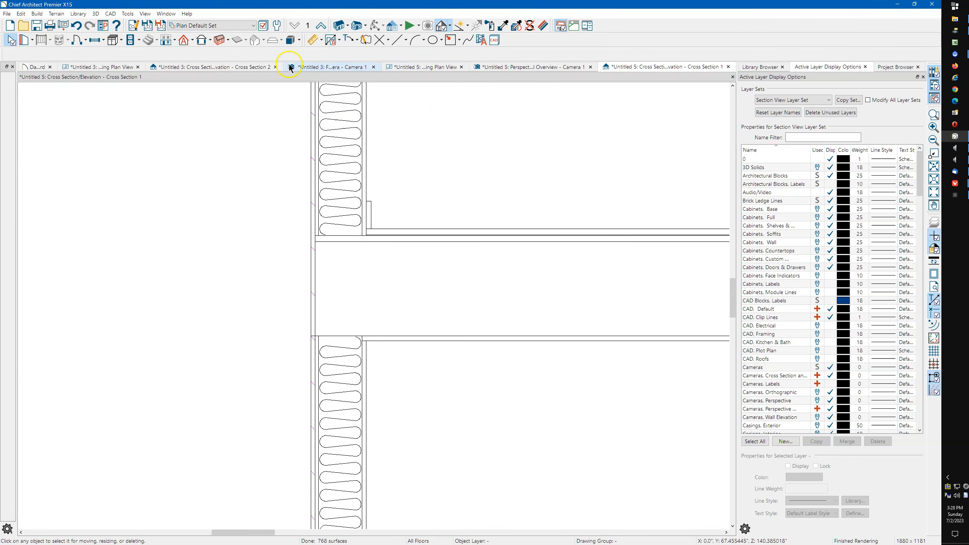
click(218, 39)
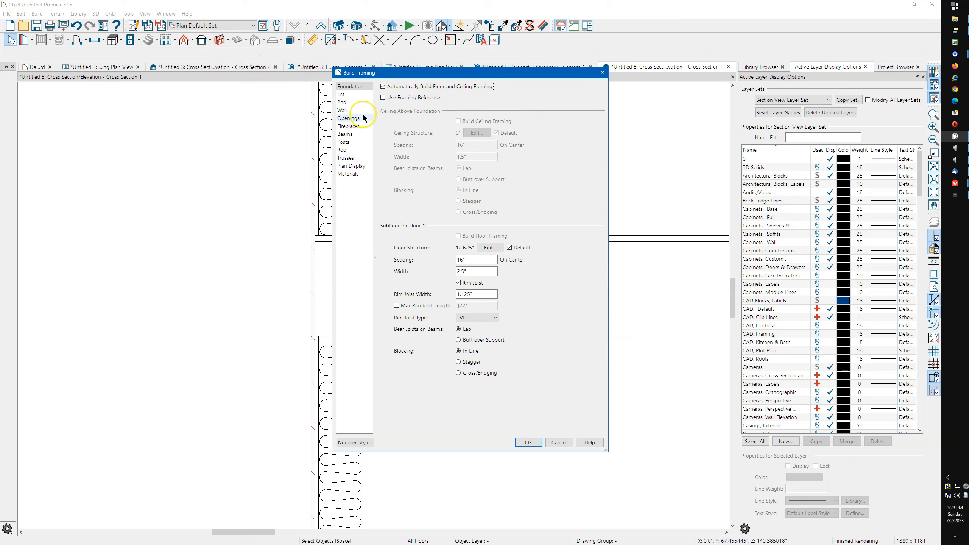
click(355, 111)
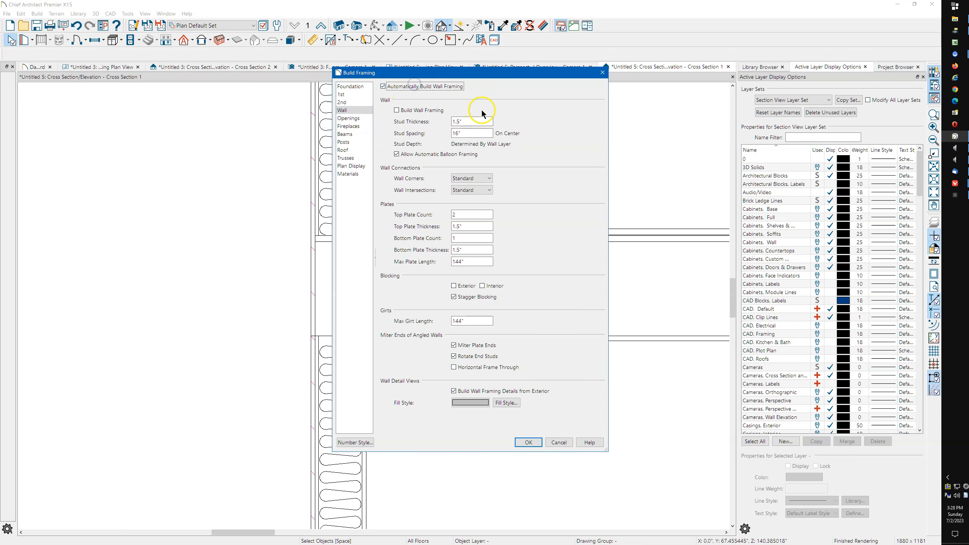
click(527, 442)
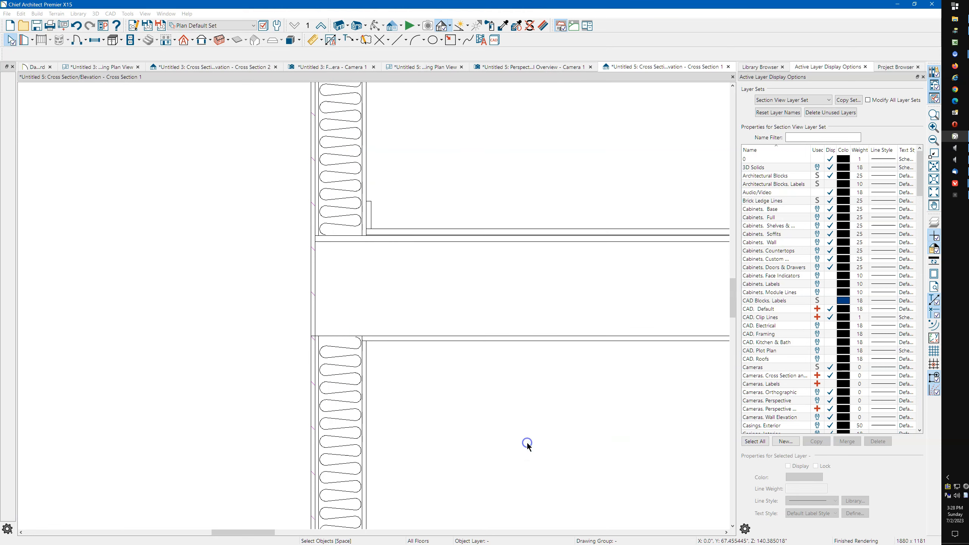
scroll(285, 267, down, 2)
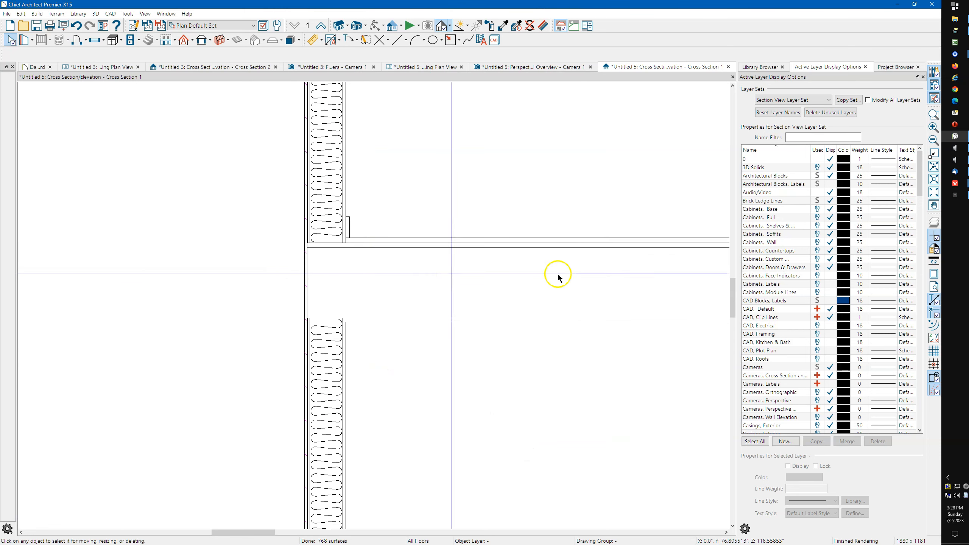
Step: Display the Framing, Floor Joists and Framing, Rim Joists layers in the section view and inspect the rim joist at the wall
click(817, 151)
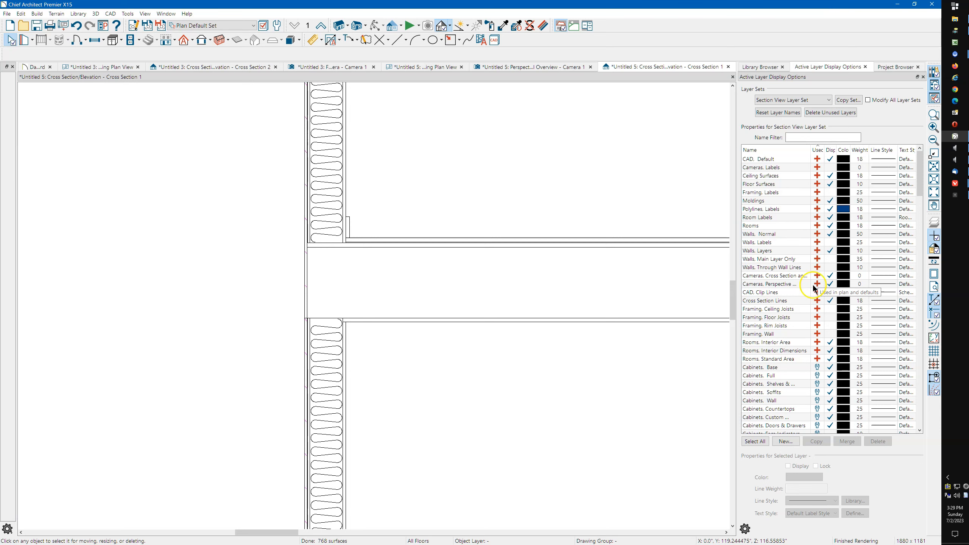
click(830, 317)
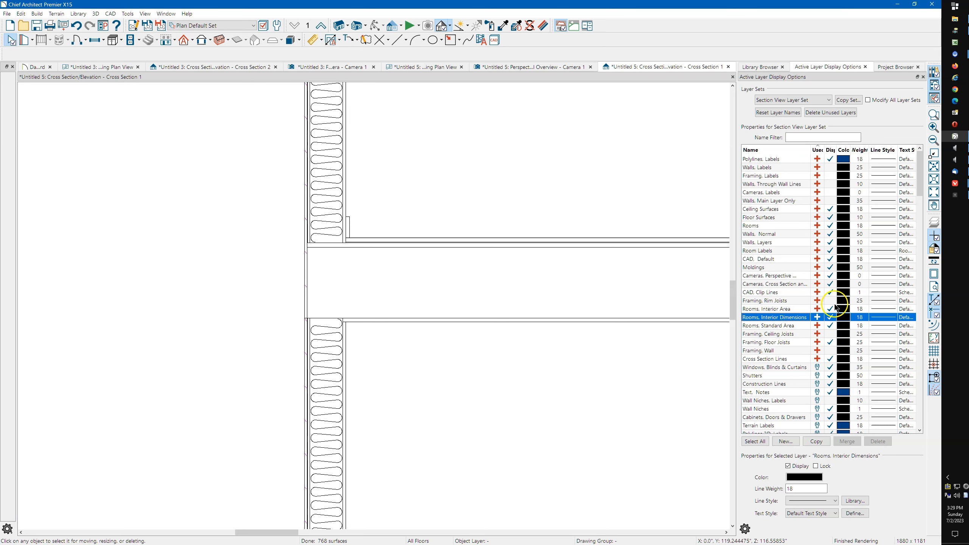
click(830, 301)
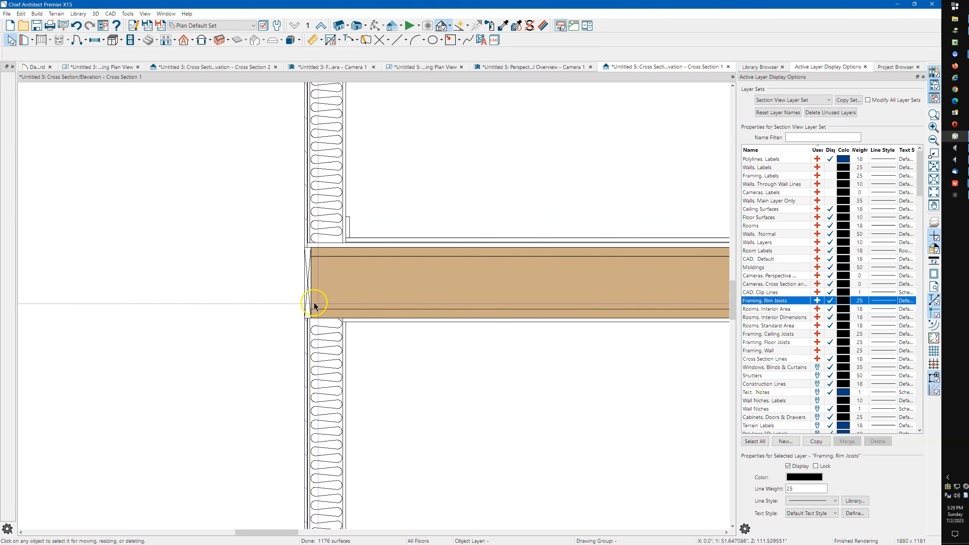
scroll(309, 289, up, 1)
scroll(309, 290, up, 3)
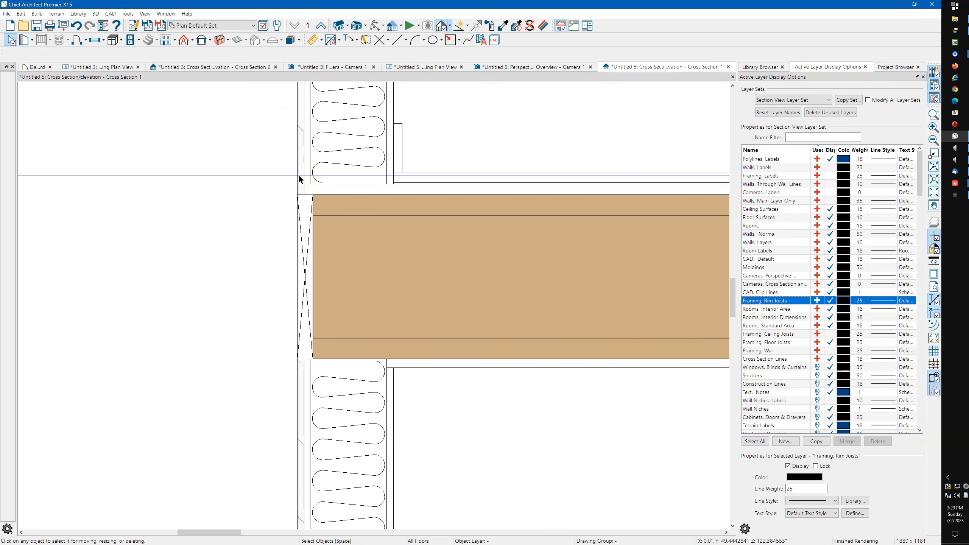
Step: Display the Framing, Floor Joists and Framing, Rim Joists layers in the perspective camera view
click(518, 69)
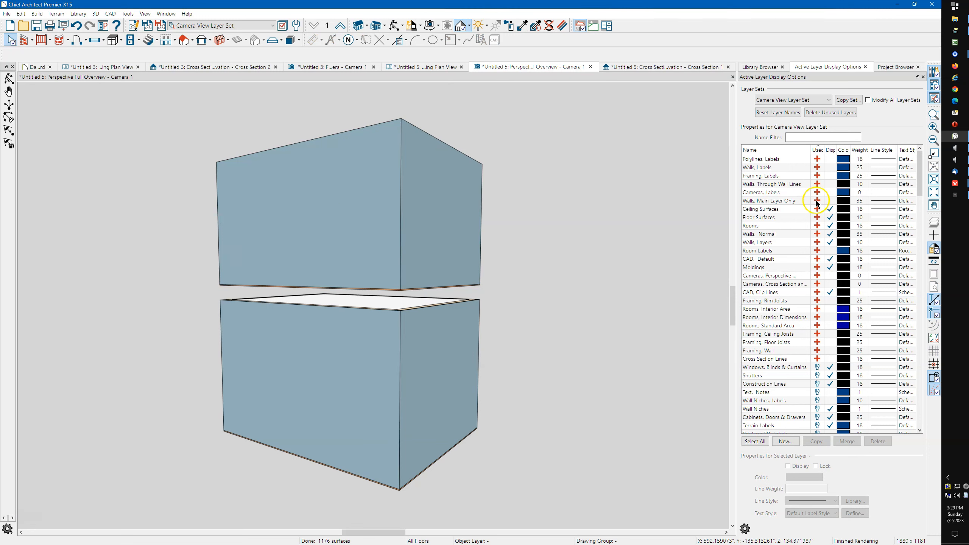
click(817, 309)
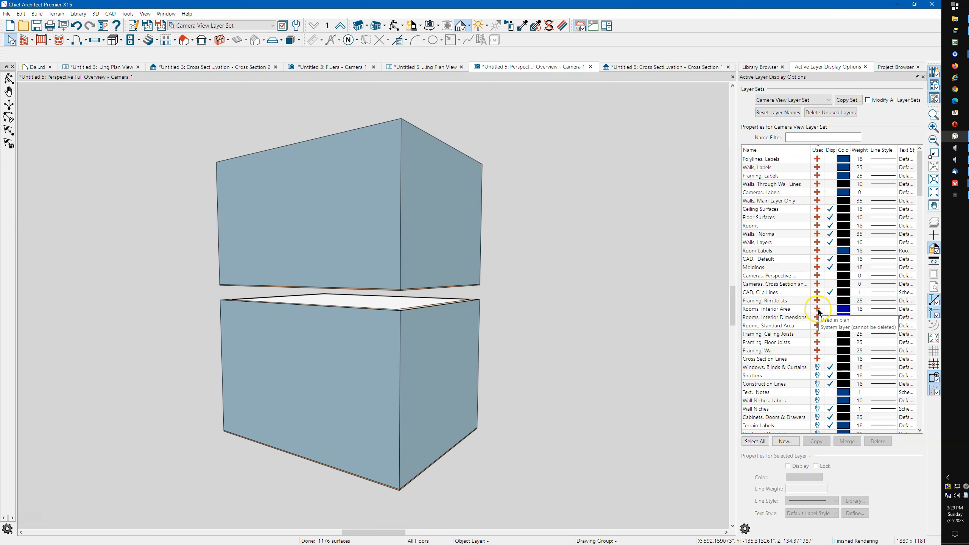
click(830, 342)
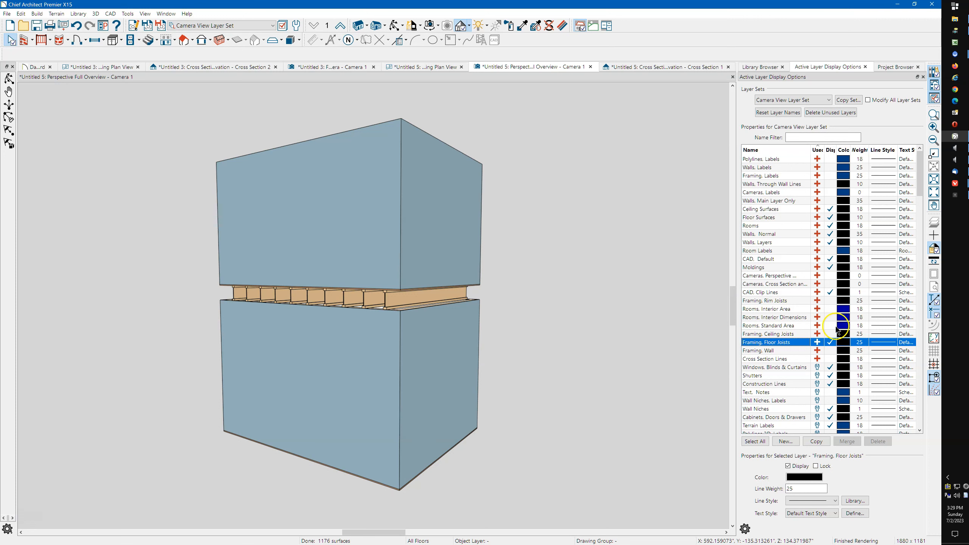
click(831, 301)
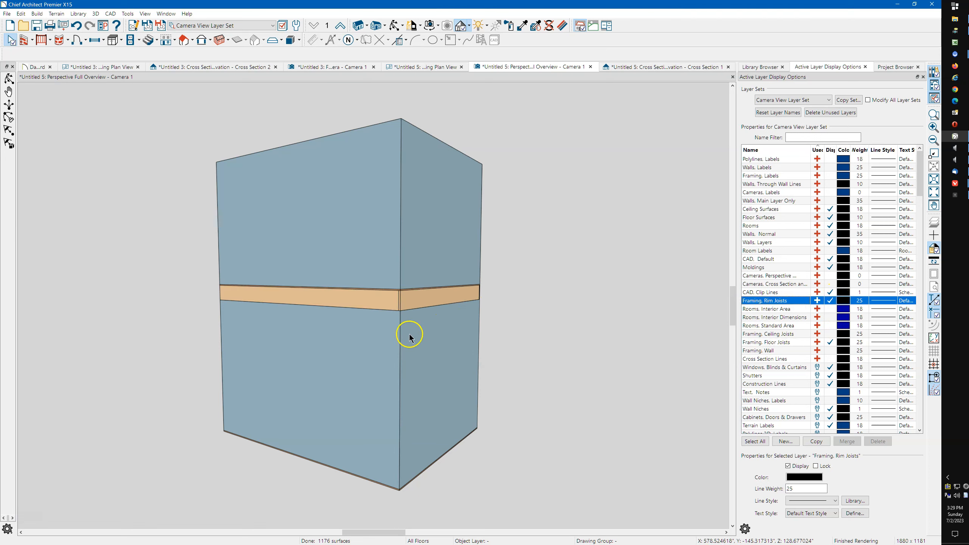
Step: Set the upper wall's Siding-6 type to build the platform to the exterior of layer 2 - Housewrap, accept, and check the cross section
click(395, 26)
drag(371, 257, 363, 201)
key(space)
click(328, 214)
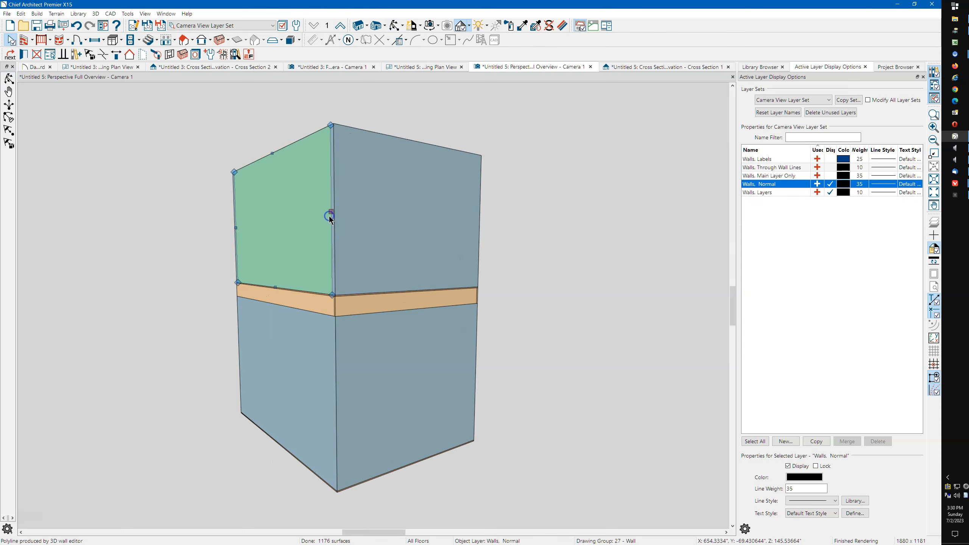
double_click(328, 216)
click(495, 100)
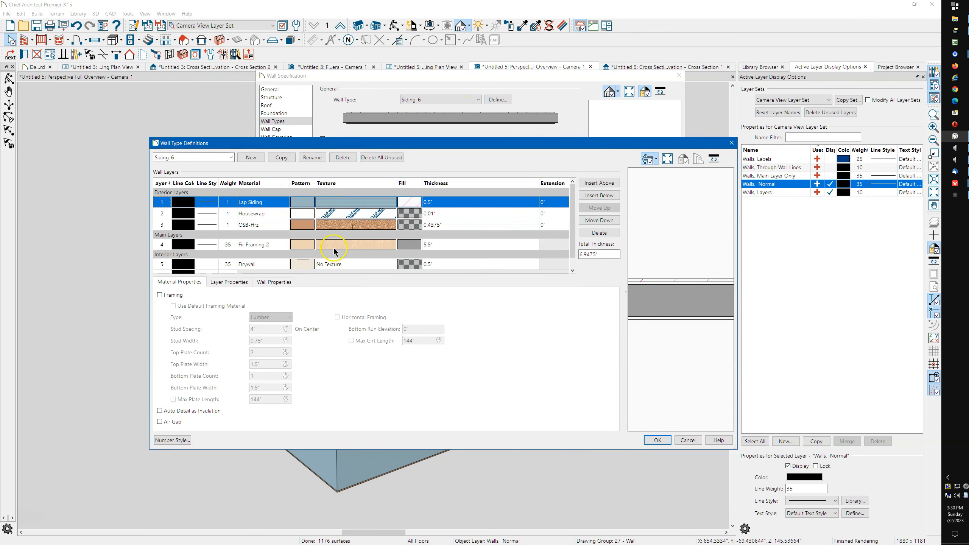
click(273, 282)
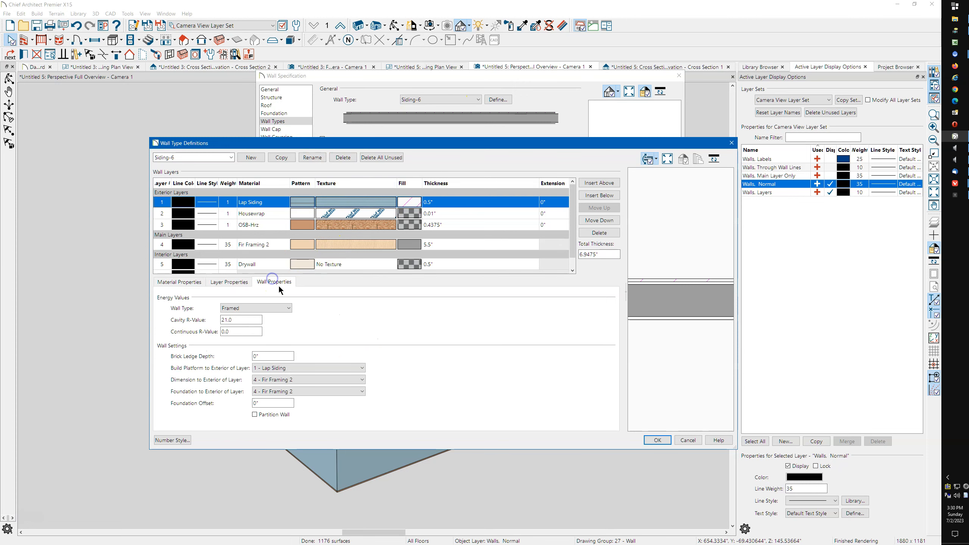
click(304, 369)
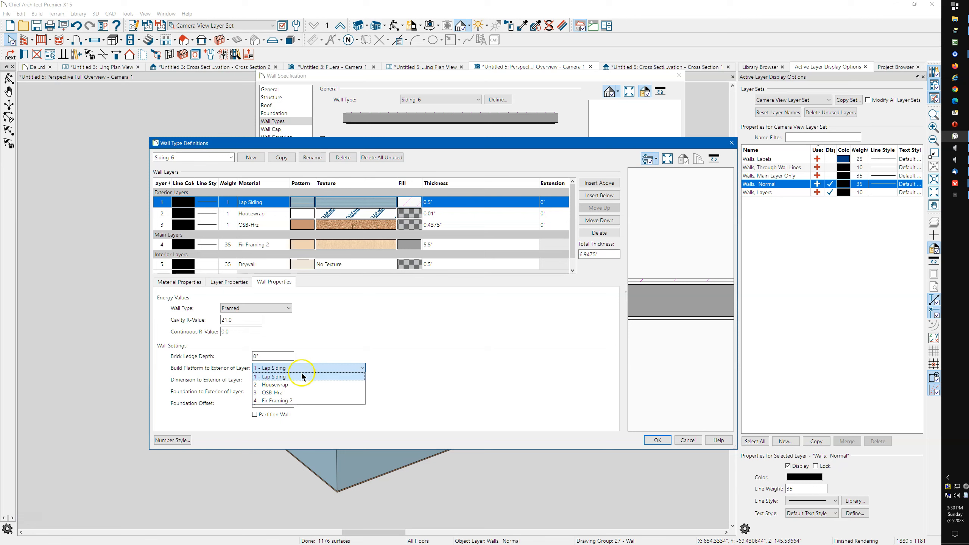
click(299, 384)
click(656, 441)
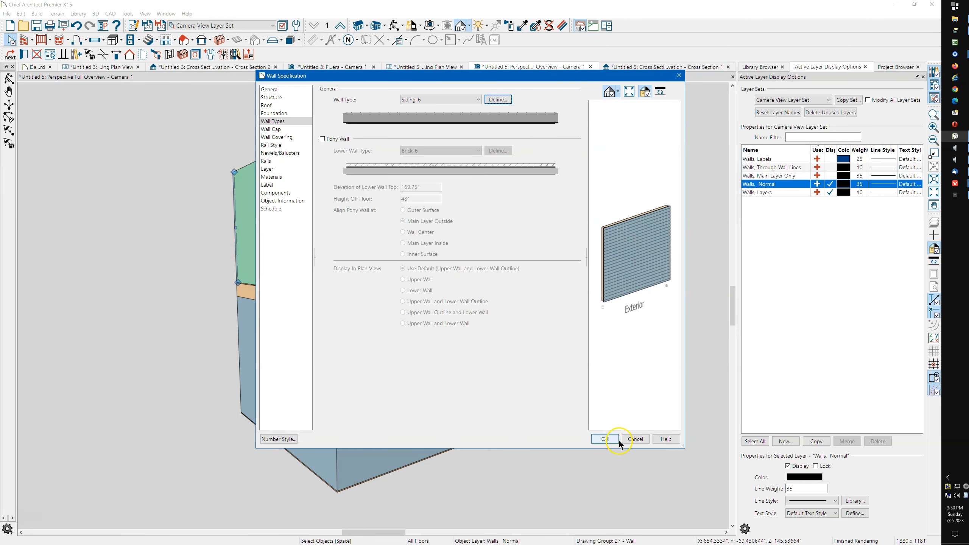
click(608, 440)
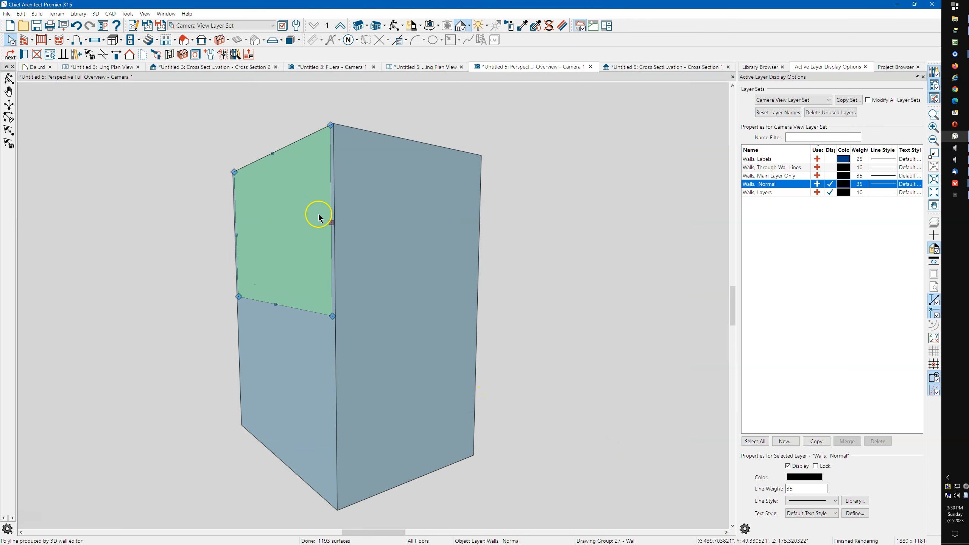
click(624, 67)
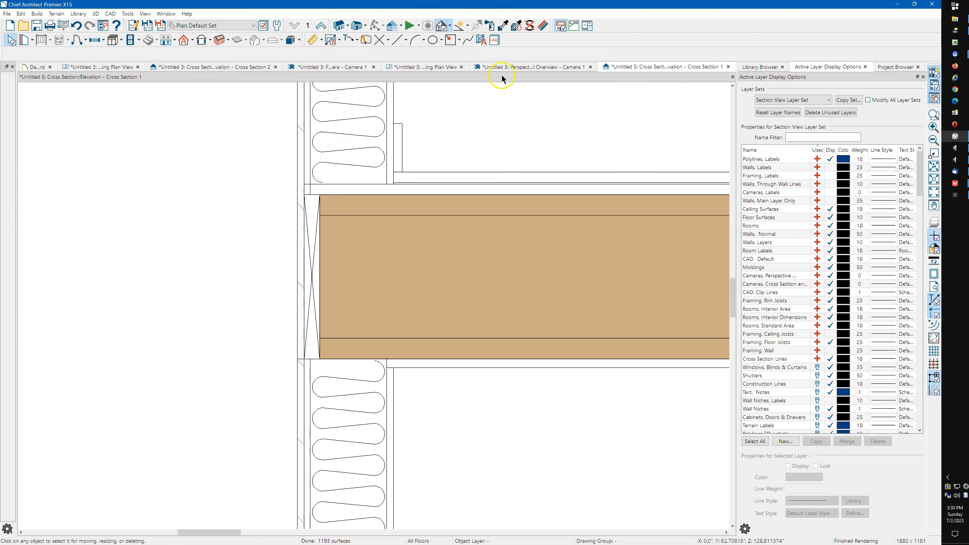
Step: Set the upper wall's Siding-6 type to build the platform to the exterior of layer 4 - Fir Framing 2, accept, and check the cross section
click(513, 68)
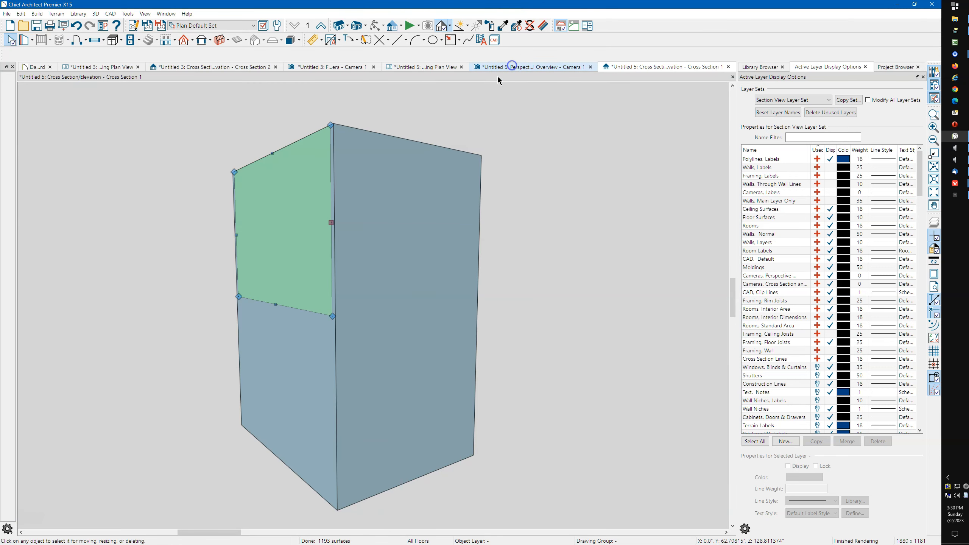
click(312, 241)
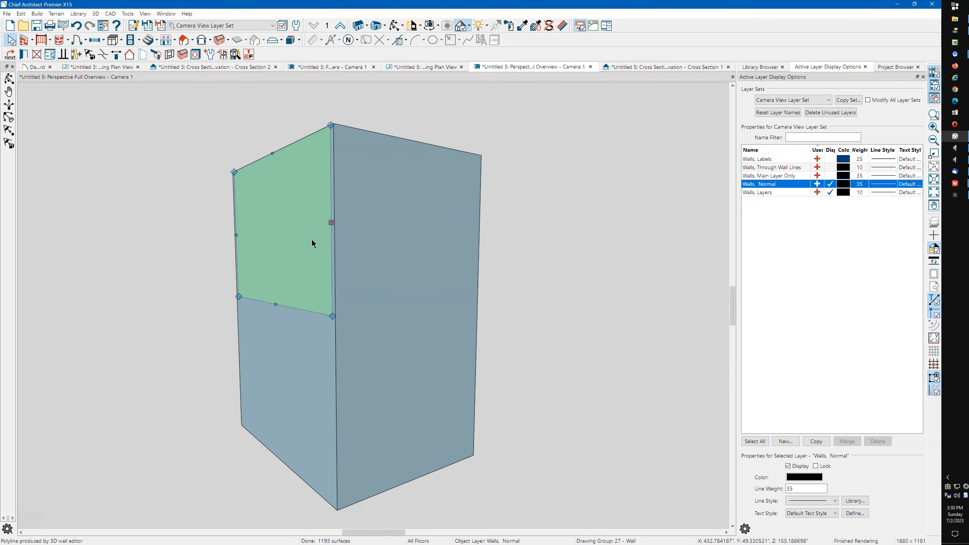
double_click(312, 239)
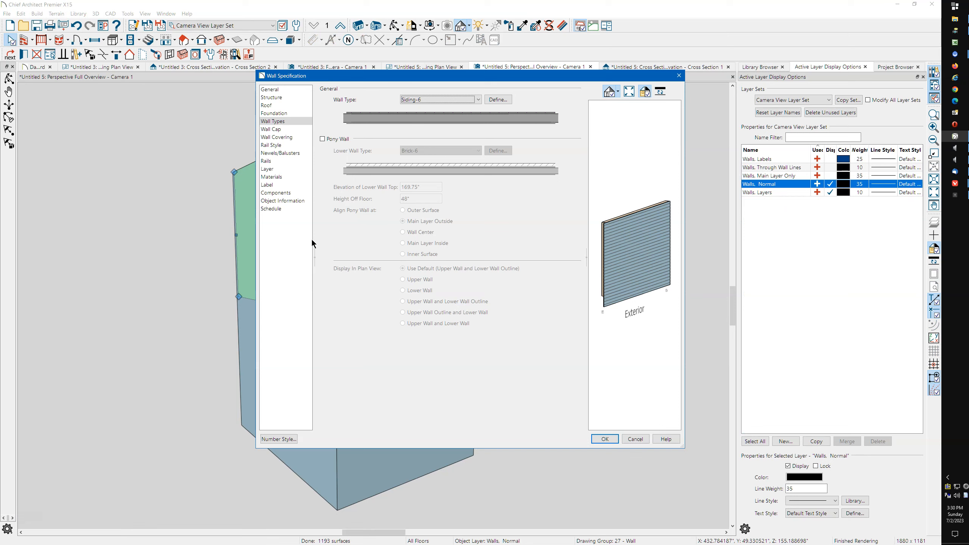
click(499, 99)
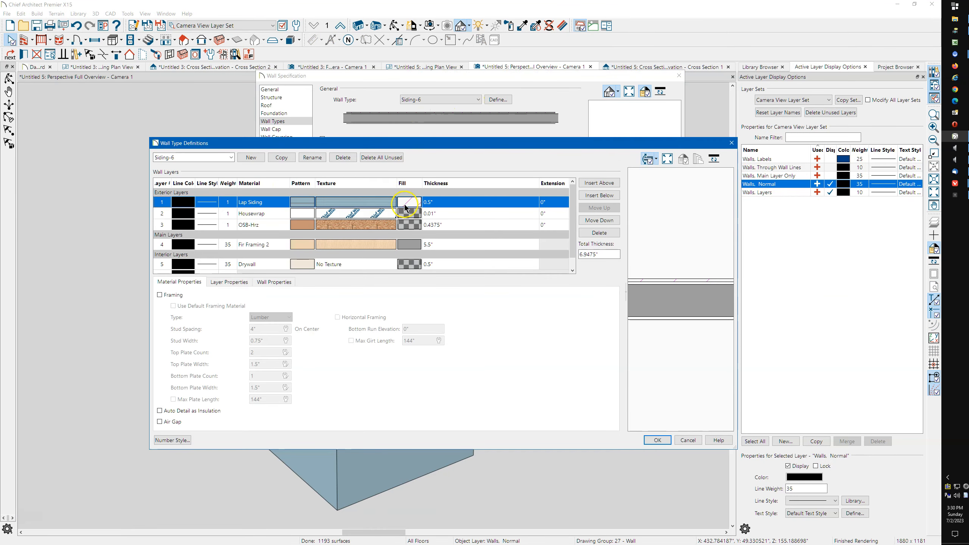
click(282, 284)
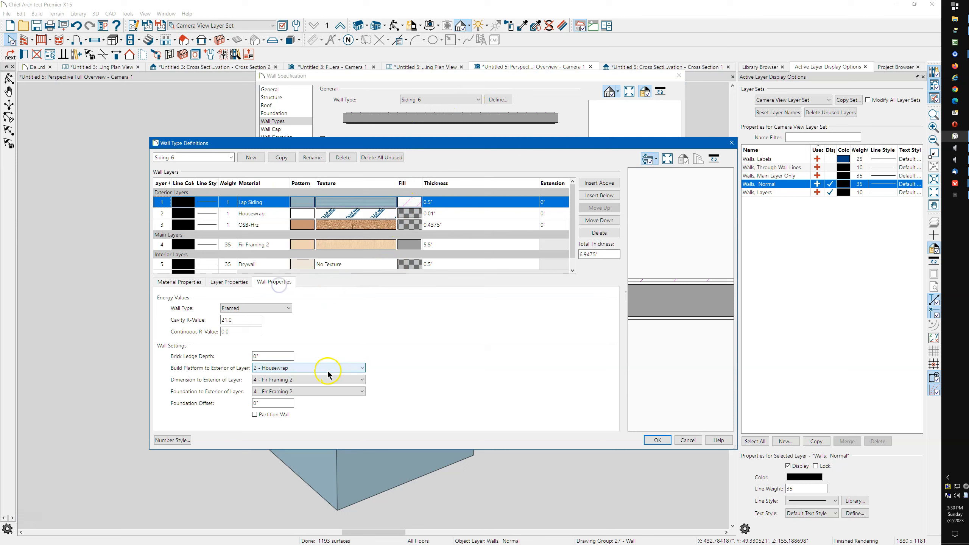
click(310, 368)
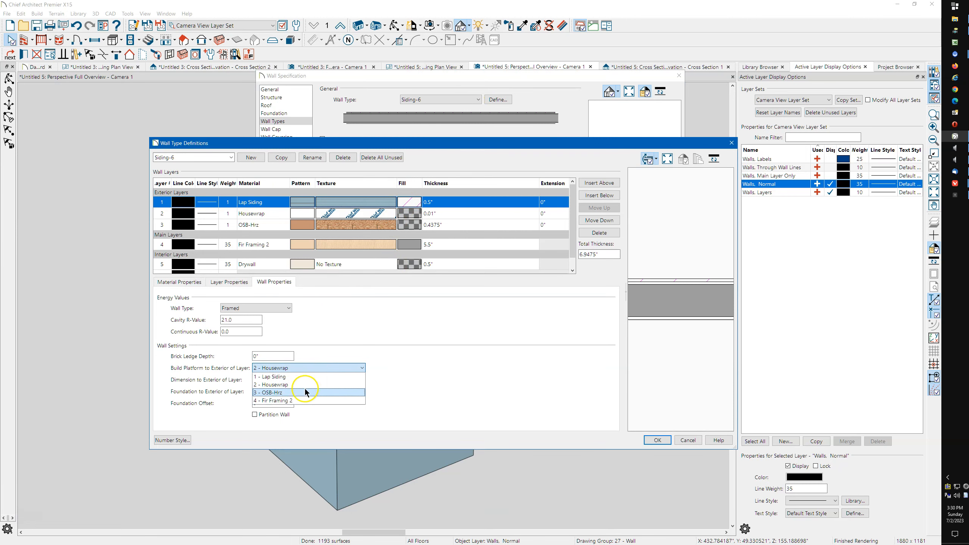
click(299, 400)
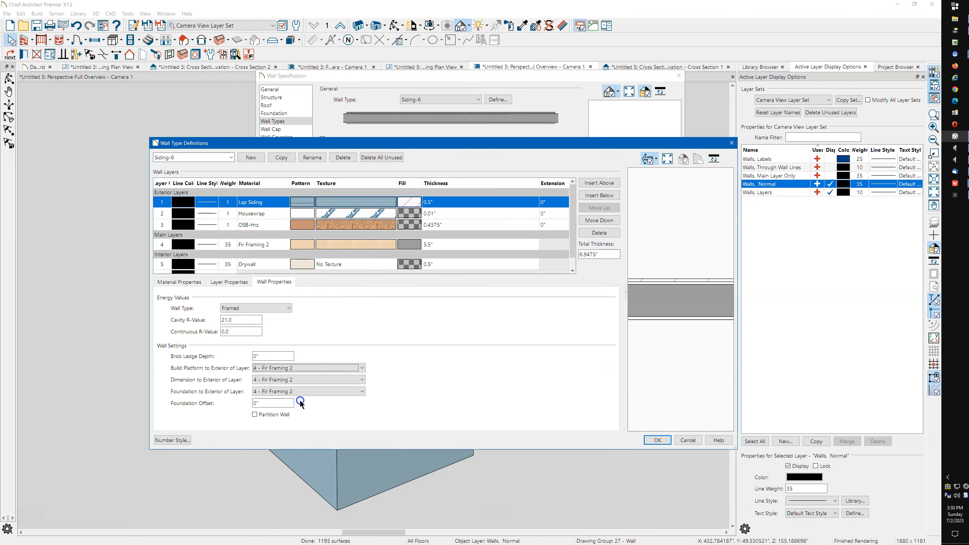
click(657, 440)
click(605, 439)
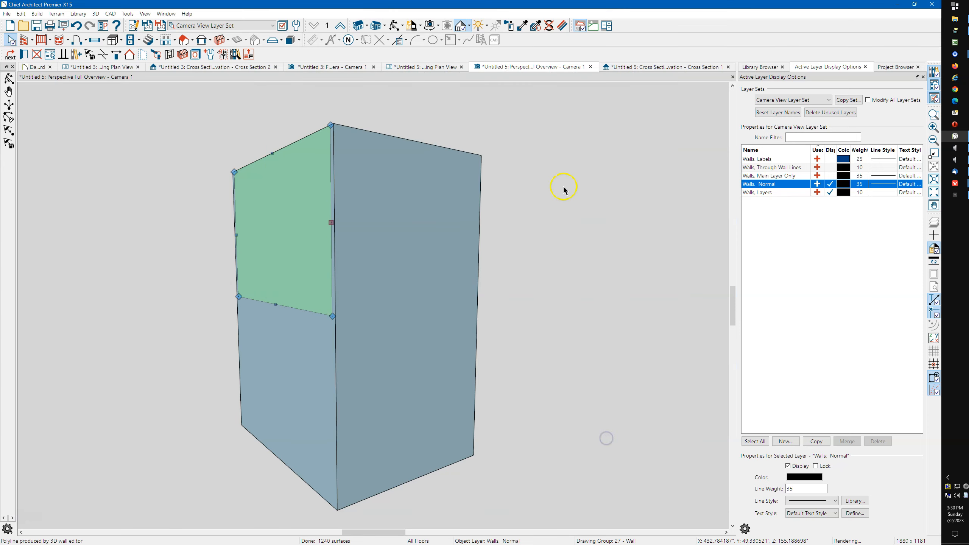
click(634, 67)
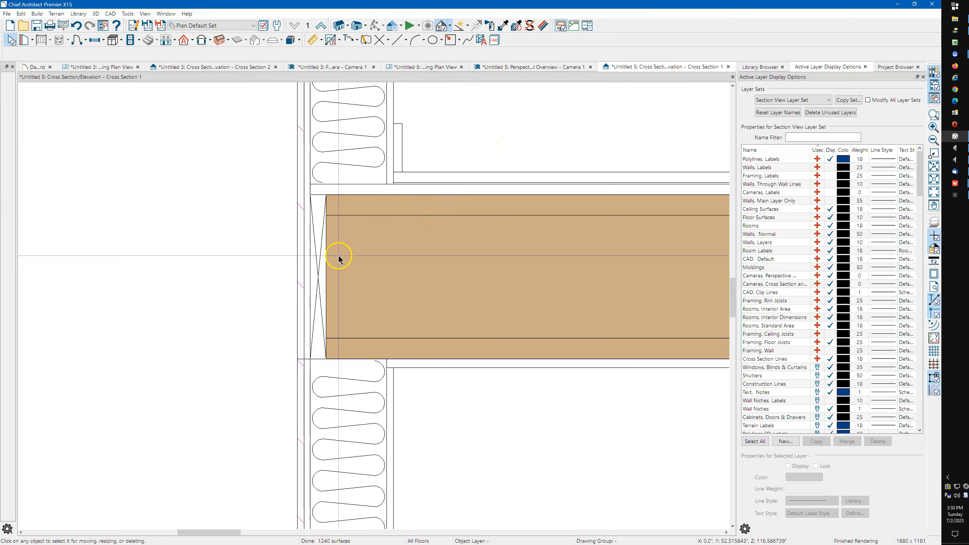
scroll(324, 259, down, 1)
scroll(324, 260, down, 5)
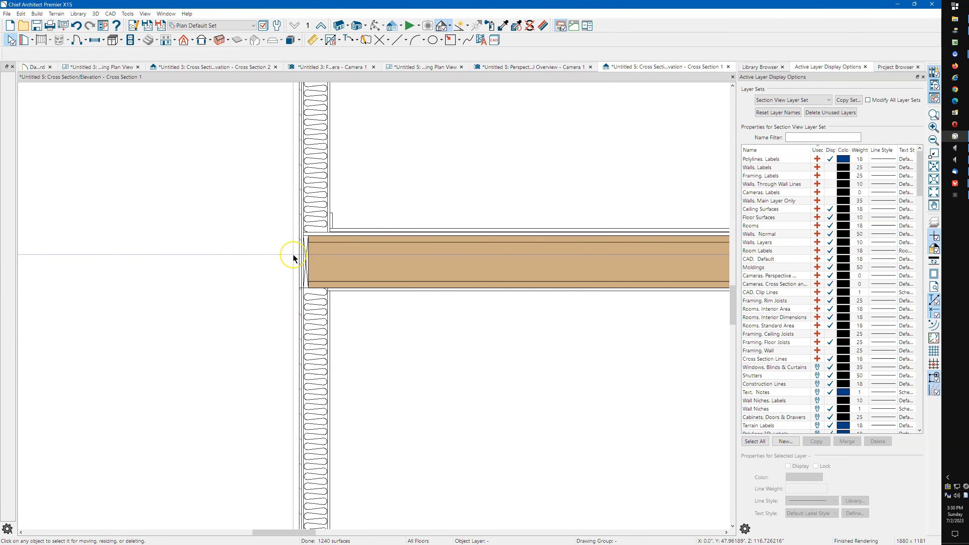
Step: Review the exterior layers and the build-platform, dimension and foundation layer settings in the upper wall's Siding-6 definition
click(517, 69)
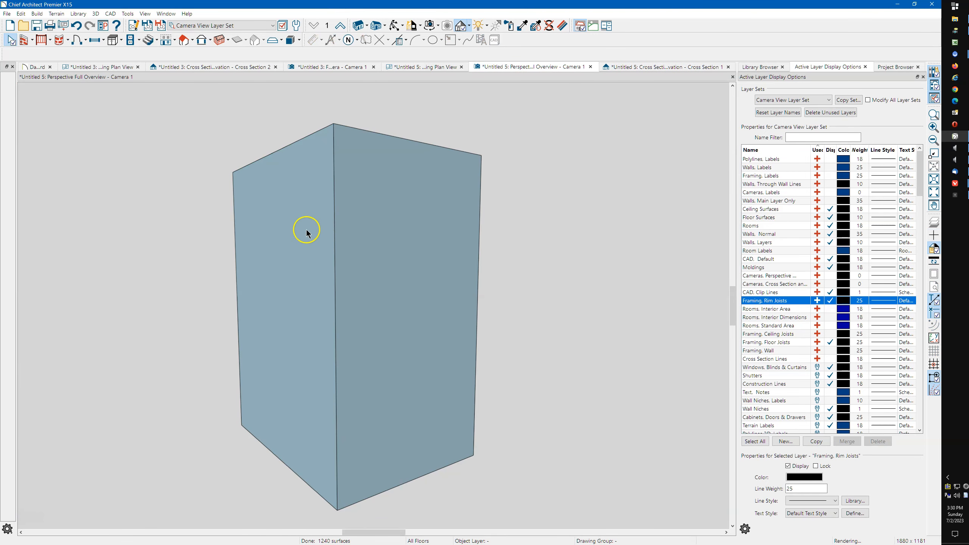
click(307, 230)
double_click(307, 230)
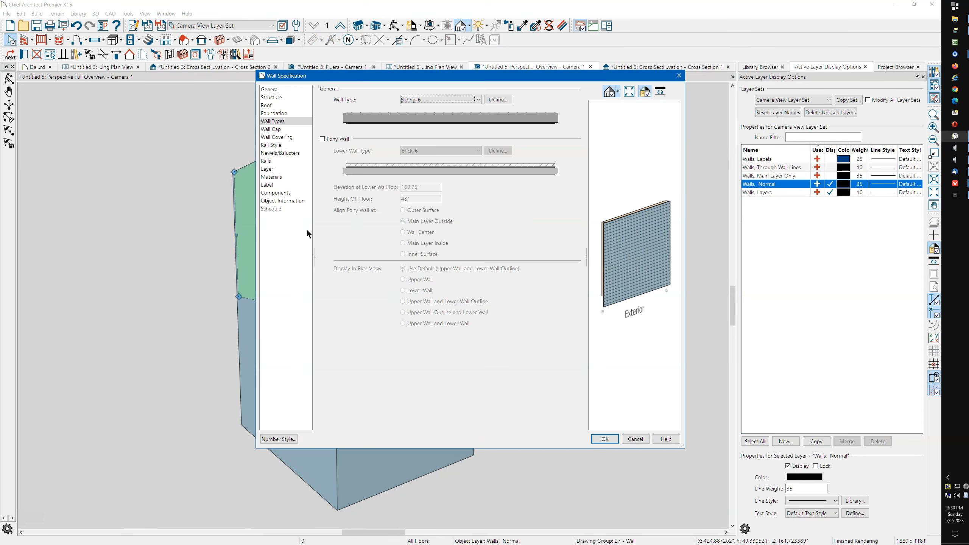
click(499, 100)
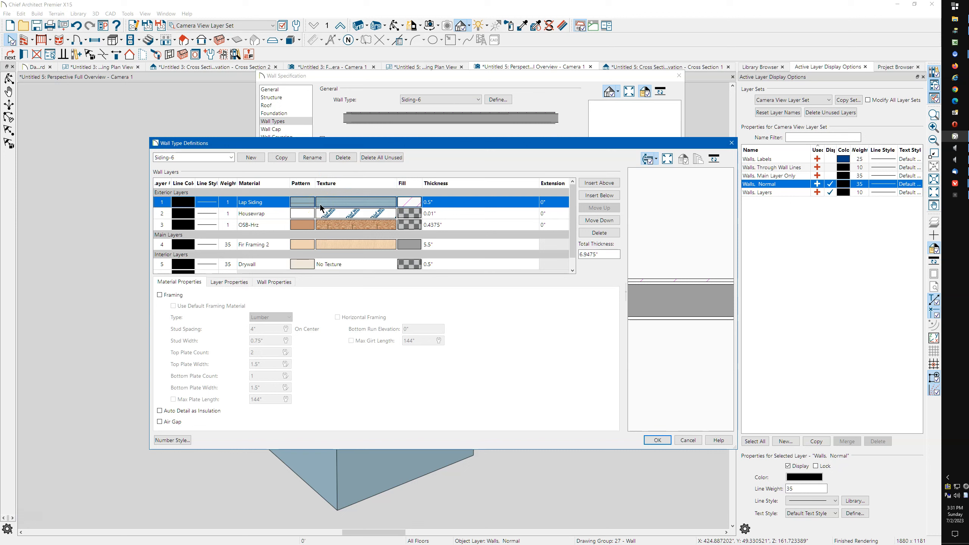
click(277, 284)
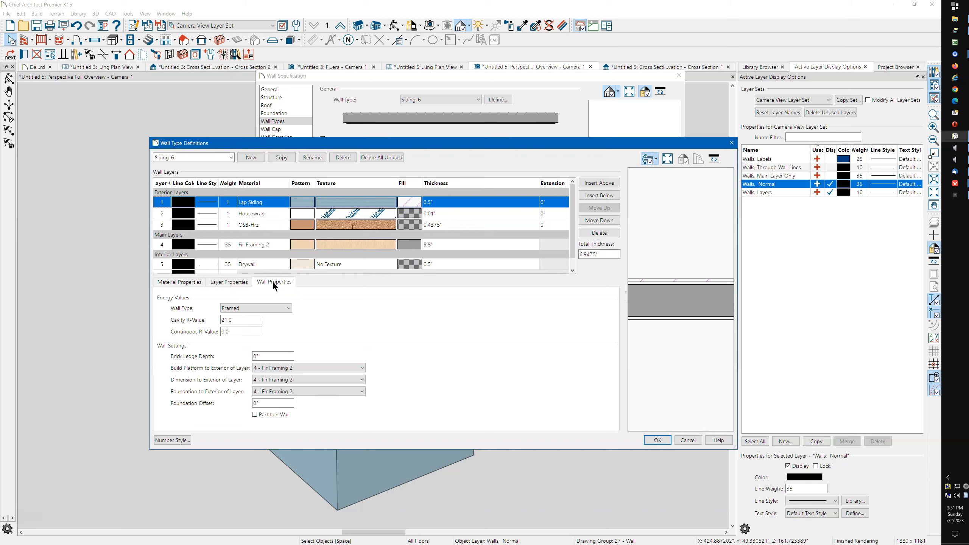
click(657, 440)
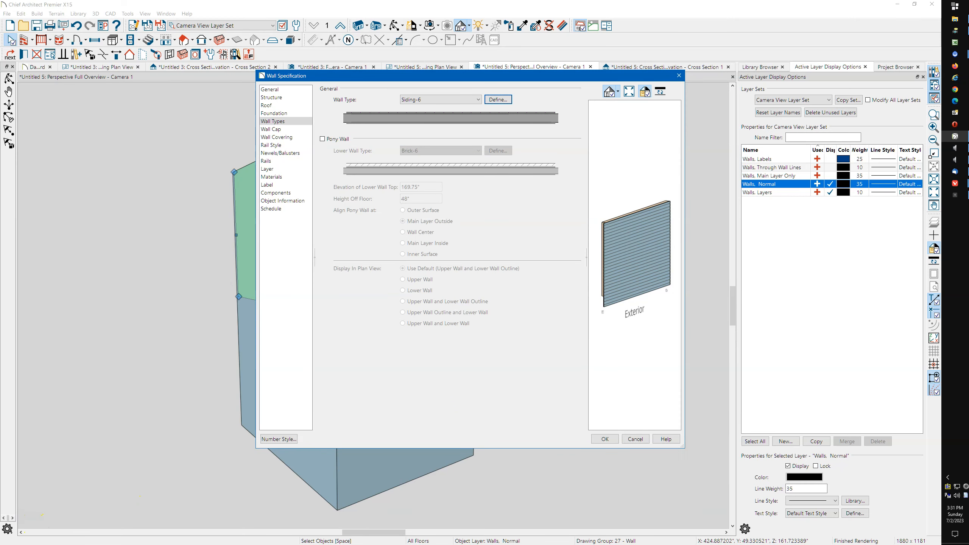